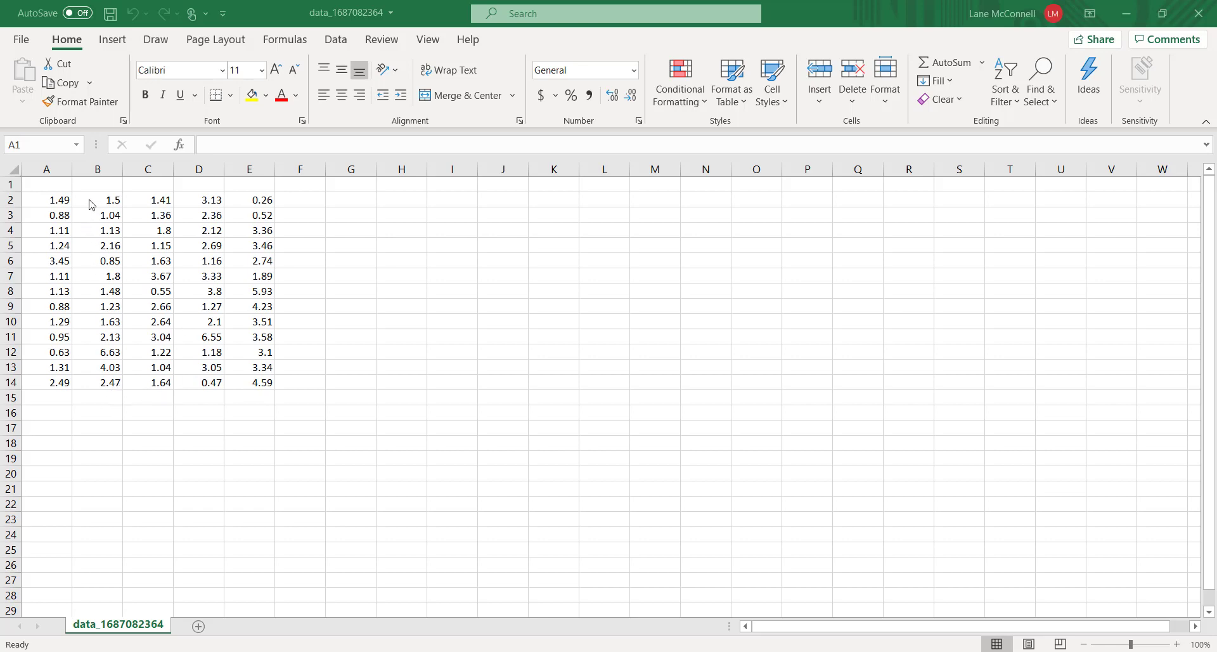
# Move the values of columns B and C beneath the column A data so they stack in one column
pyautogui.moveTo(92, 202); pyautogui.dragTo(94, 384)
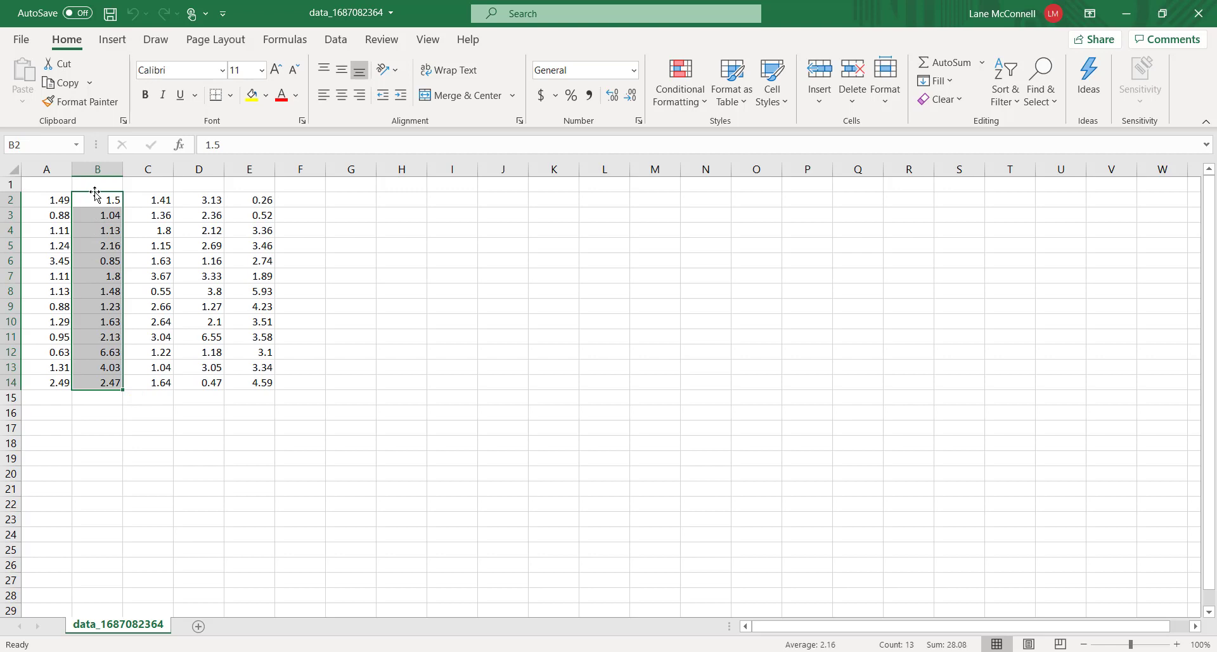
pyautogui.moveTo(95, 193); pyautogui.dragTo(54, 405)
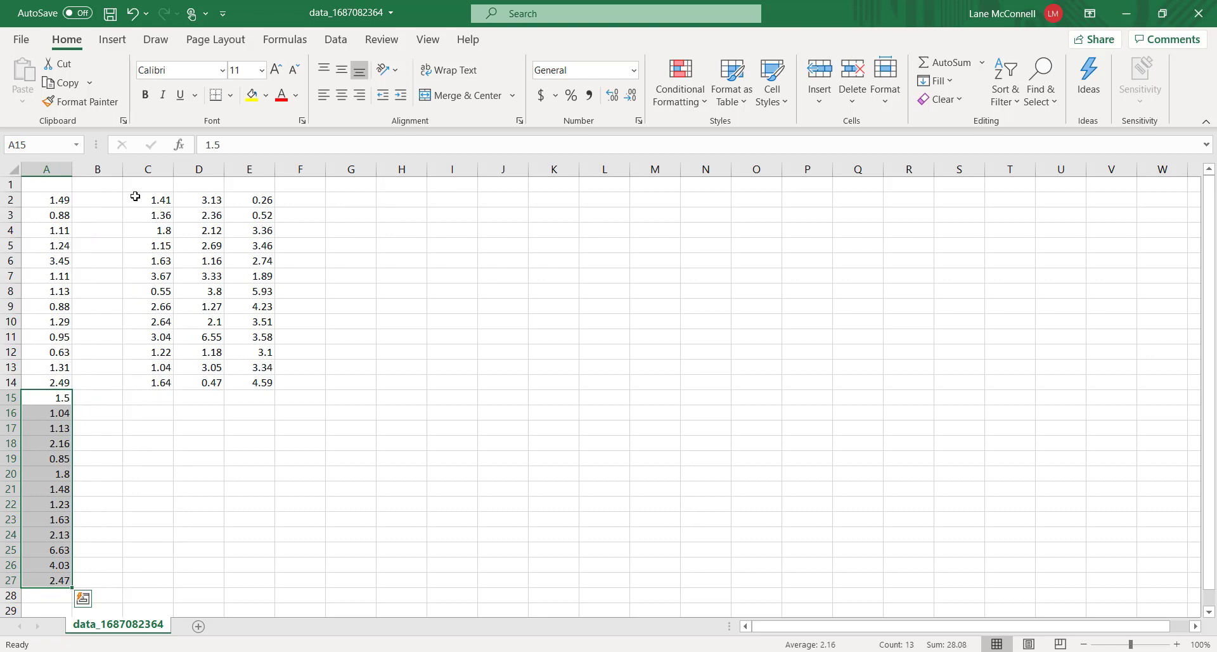
pyautogui.moveTo(135, 196); pyautogui.dragTo(163, 380)
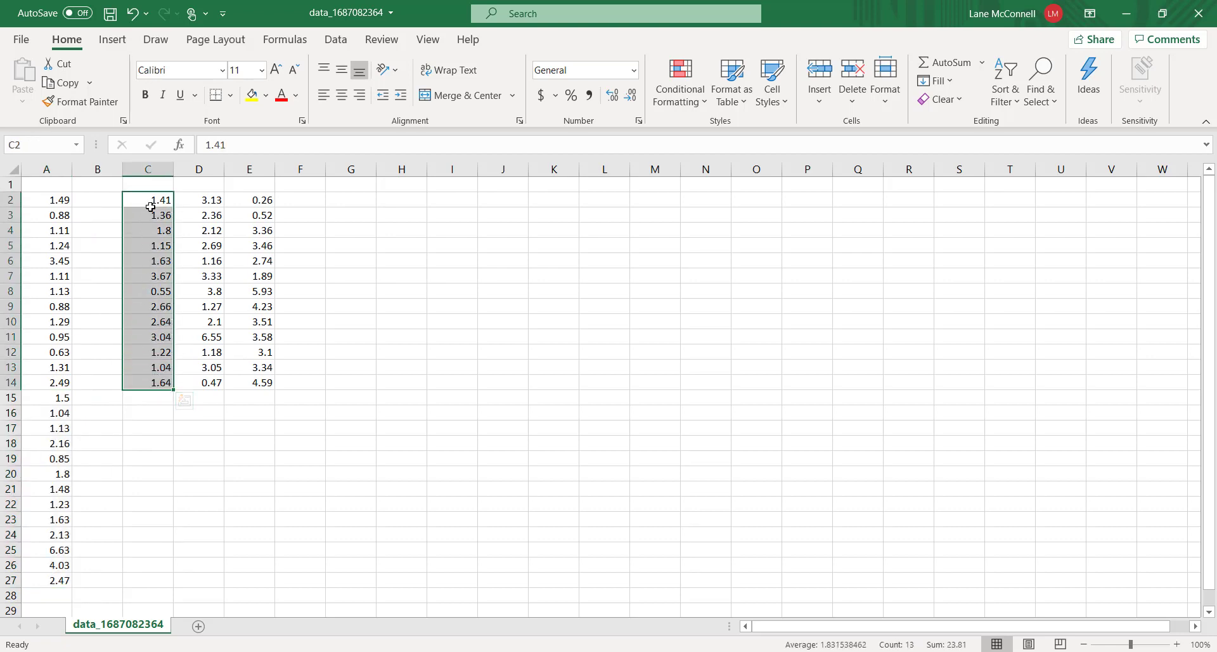
pyautogui.moveTo(152, 193); pyautogui.dragTo(57, 440)
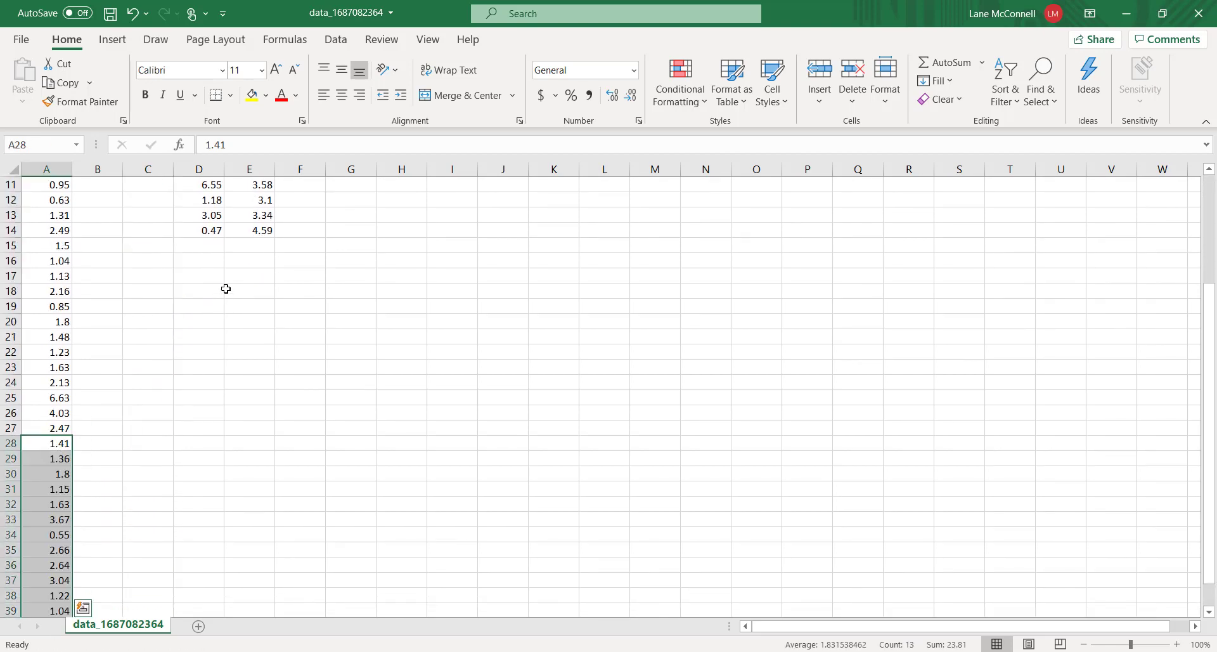
# Move the values of columns D and E beneath the stacked data in column A as well
pyautogui.scroll(3, 225, 288)
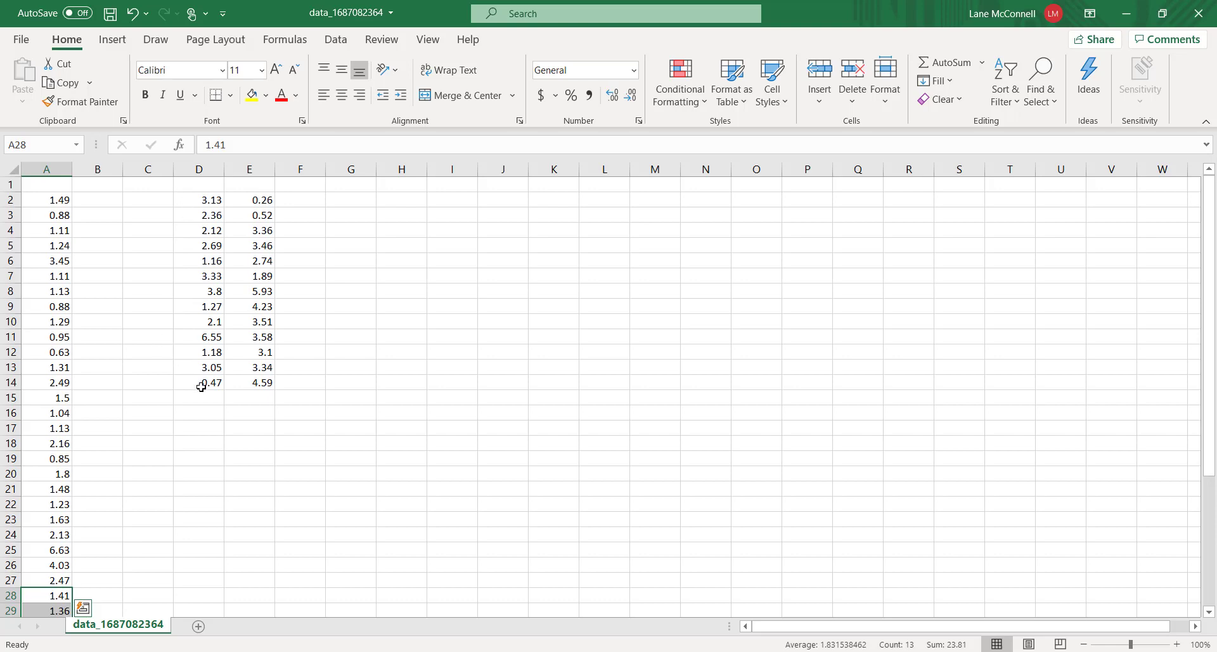
pyautogui.moveTo(201, 387); pyautogui.dragTo(49, 429)
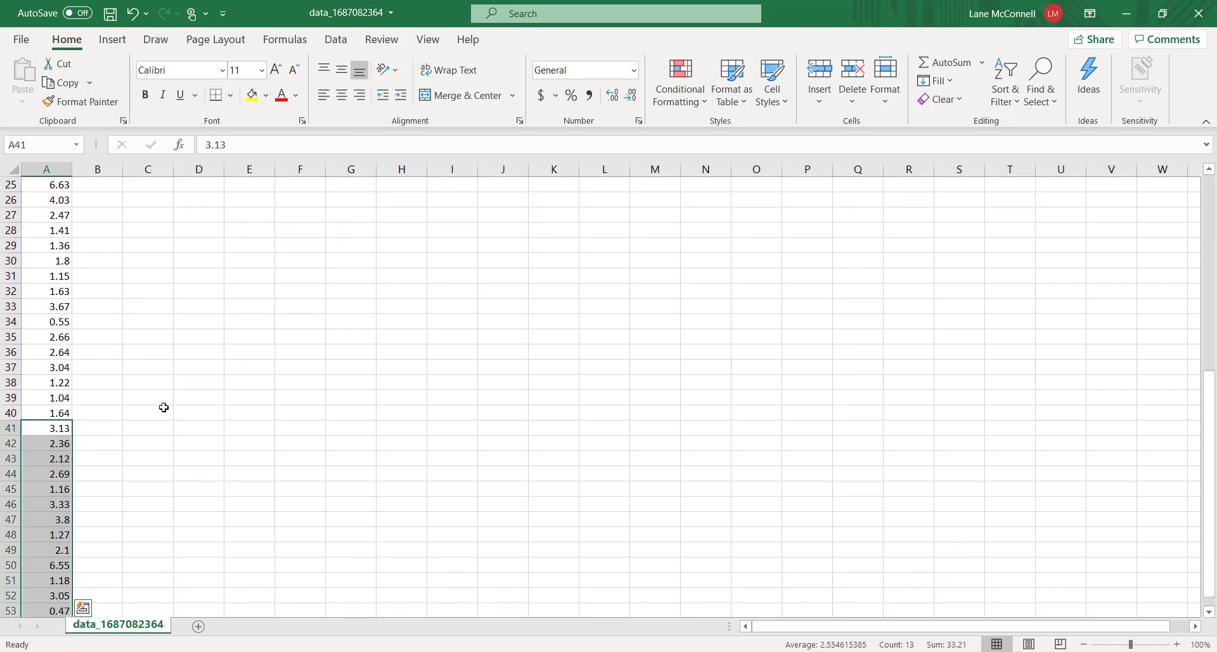
pyautogui.scroll(8, 164, 408)
pyautogui.moveTo(267, 385); pyautogui.dragTo(51, 564)
pyautogui.scroll(8, 74, 441)
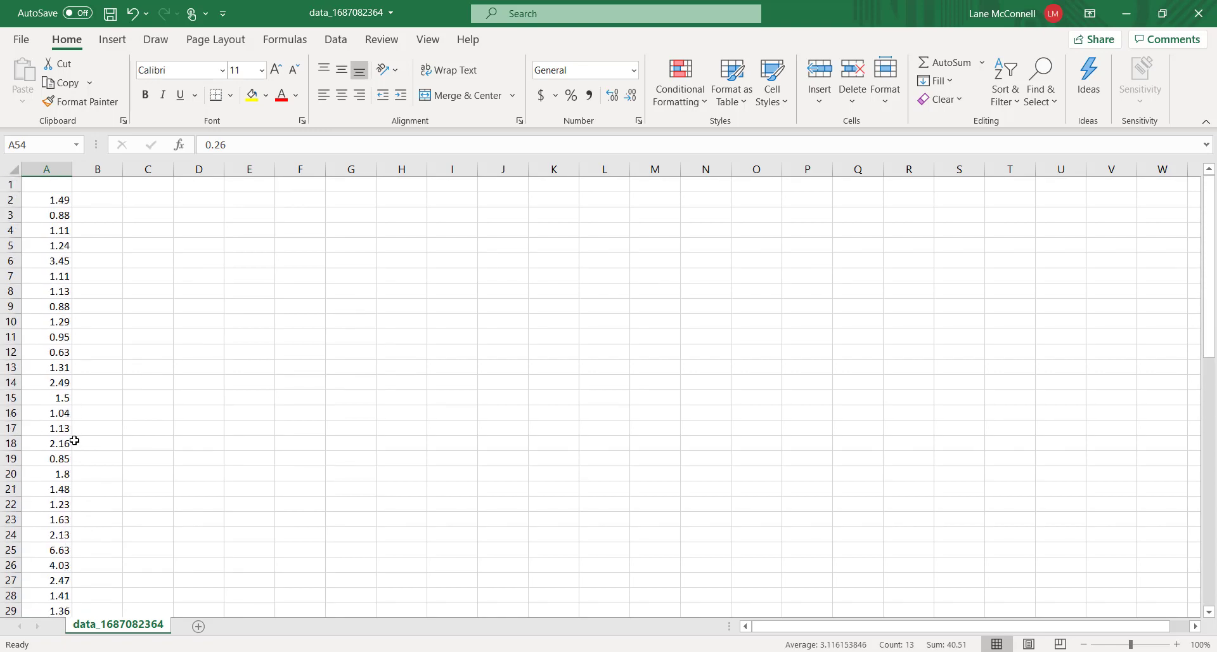
# Select all stacked values in column A and sort them in ascending order
pyautogui.scroll(-14, 74, 440)
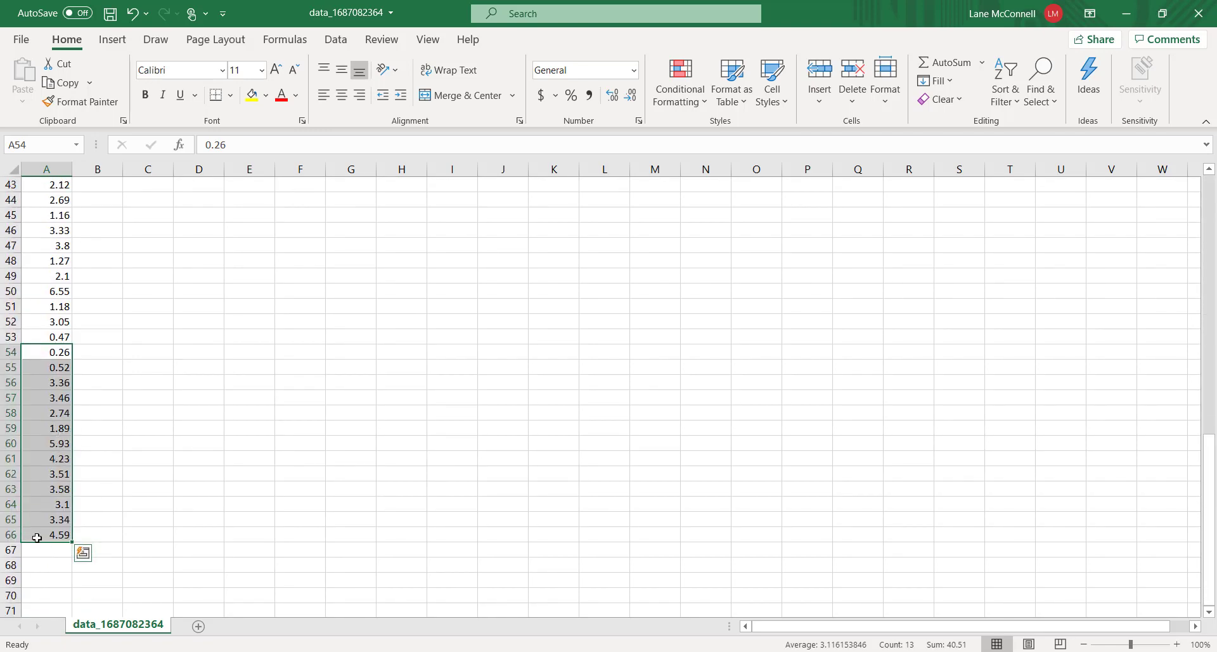
pyautogui.scroll(14, 36, 537)
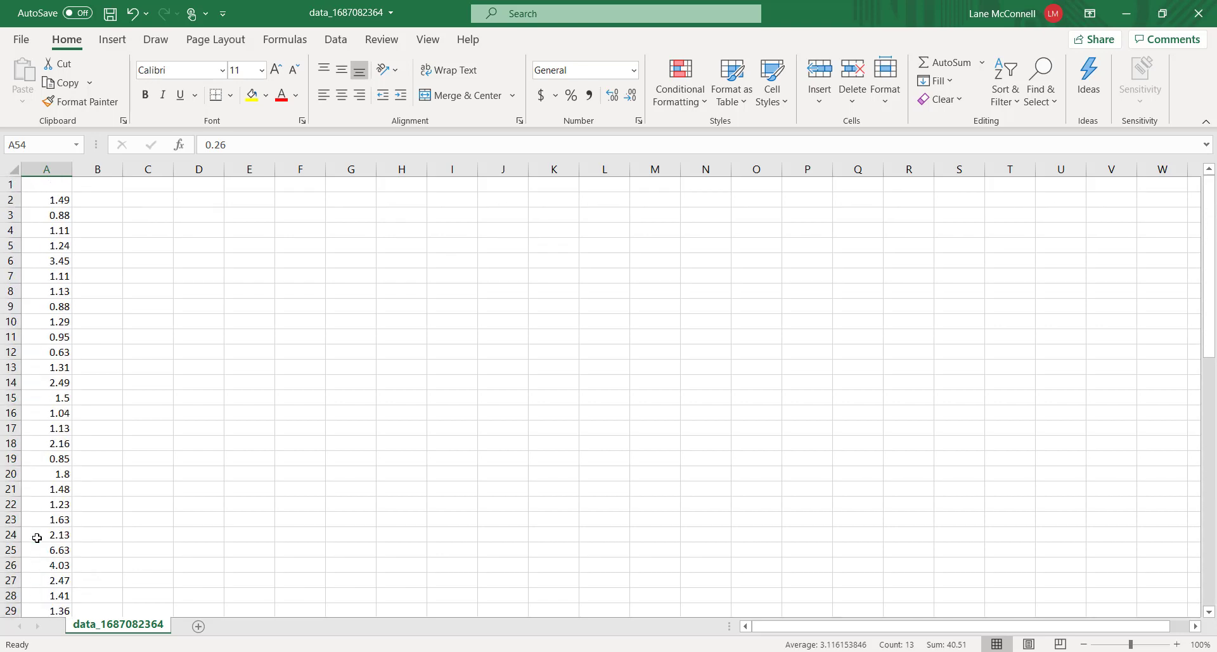
pyautogui.scroll(-14, 37, 537)
pyautogui.click(96, 475)
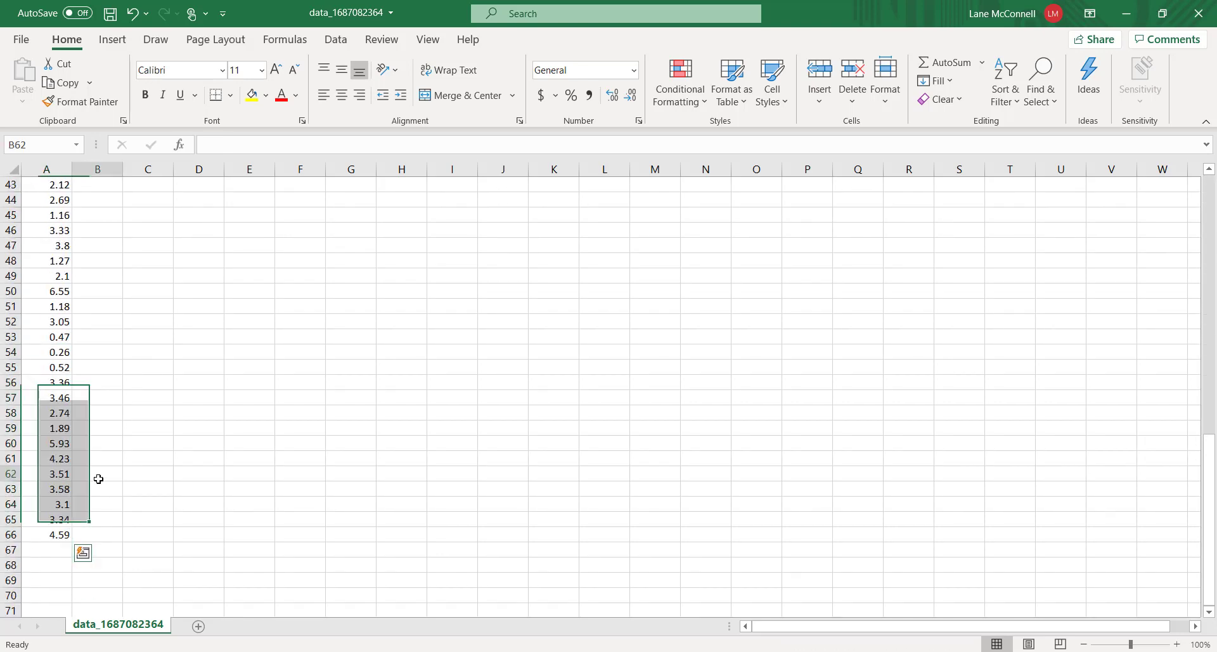
pyautogui.scroll(14, 110, 497)
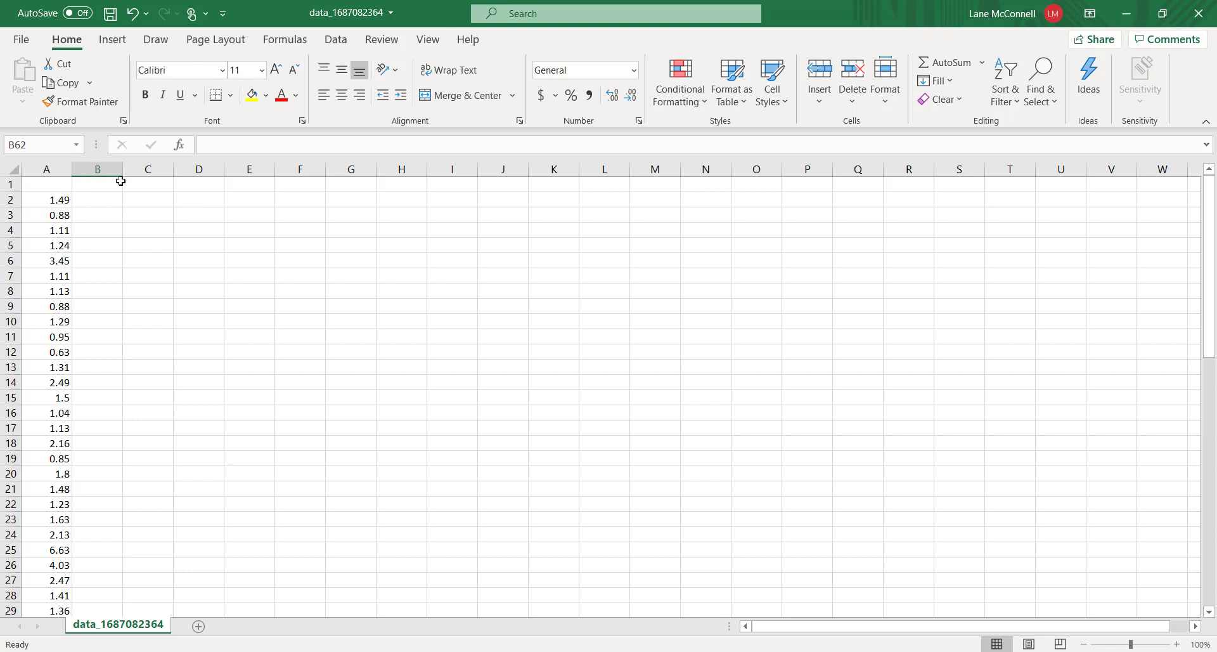
pyautogui.click(336, 39)
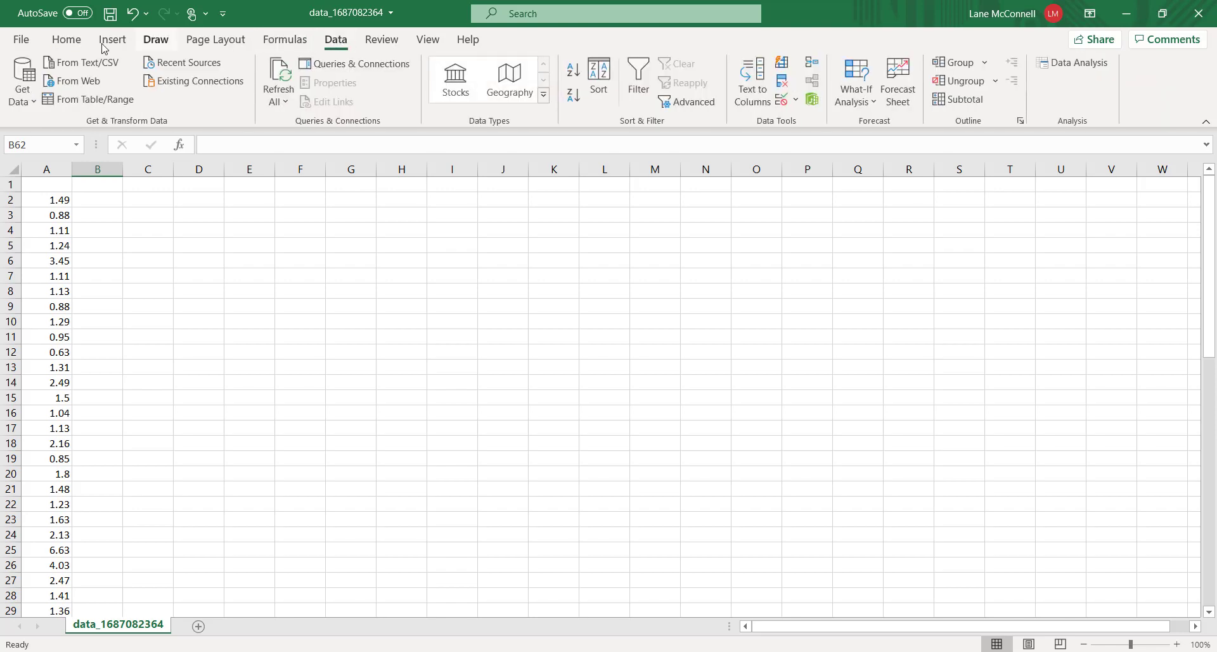
pyautogui.click(66, 39)
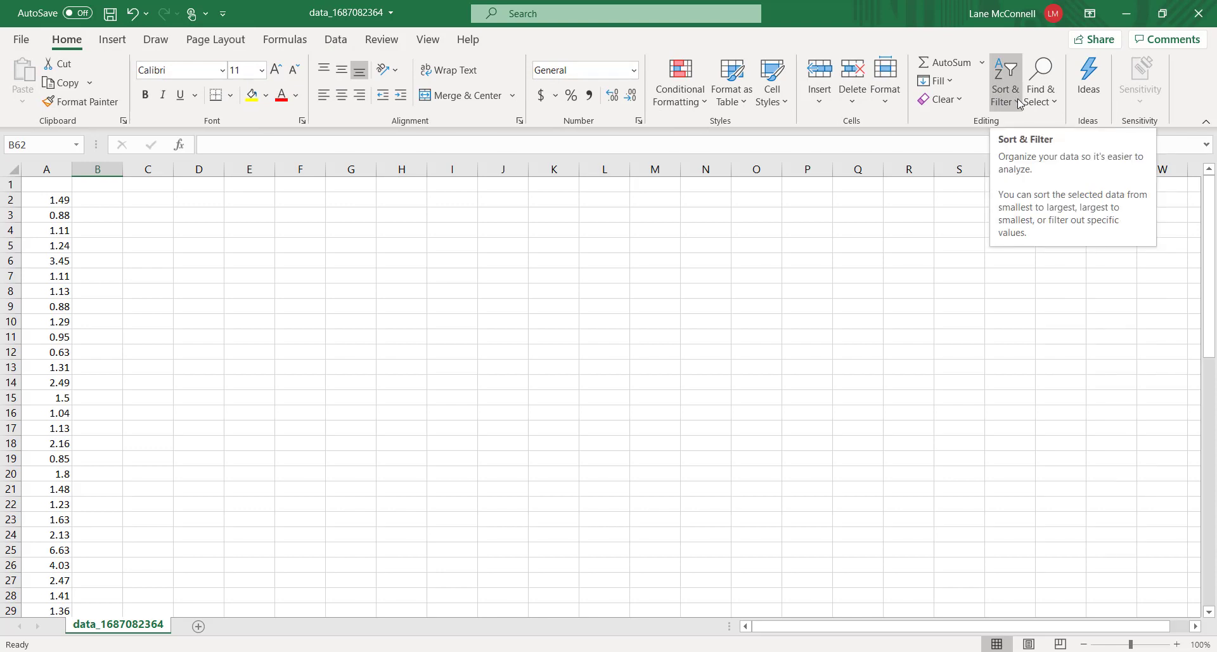
pyautogui.click(337, 41)
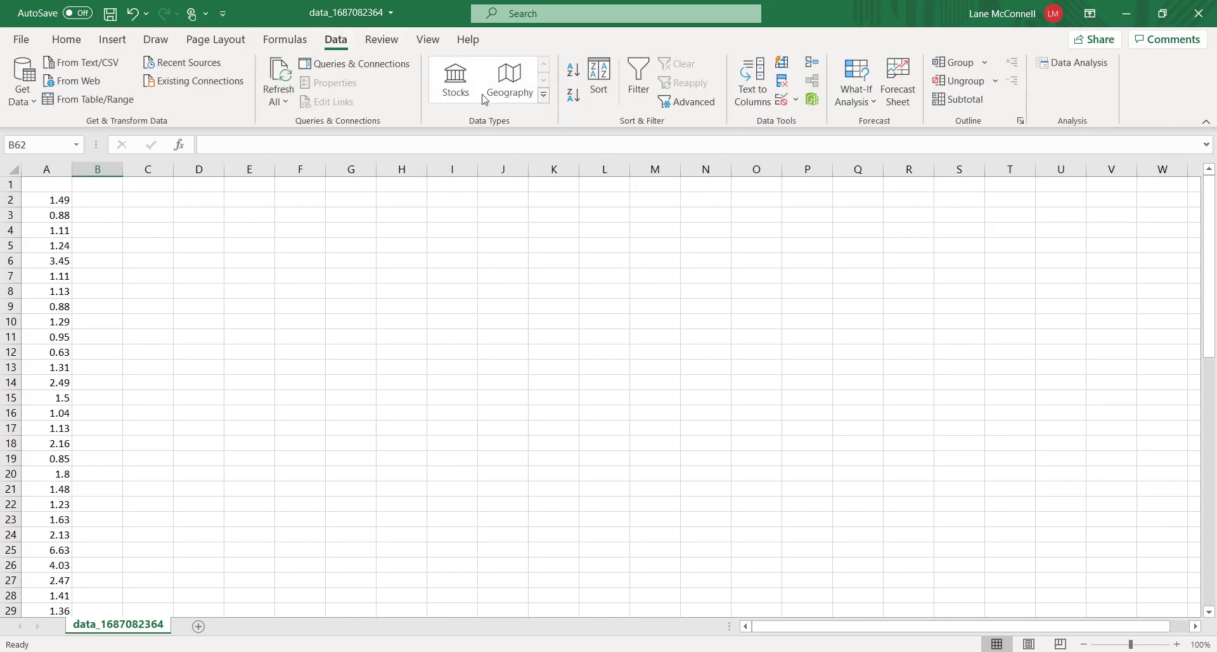
pyautogui.moveTo(32, 194); pyautogui.dragTo(62, 599)
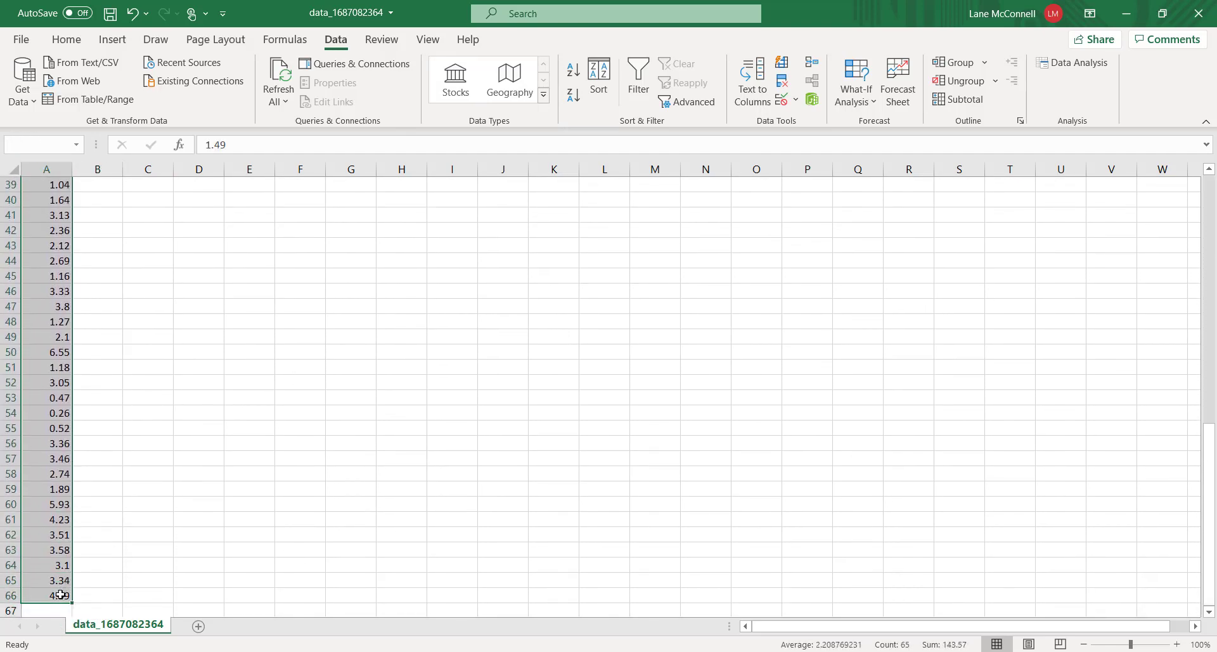
pyautogui.click(574, 74)
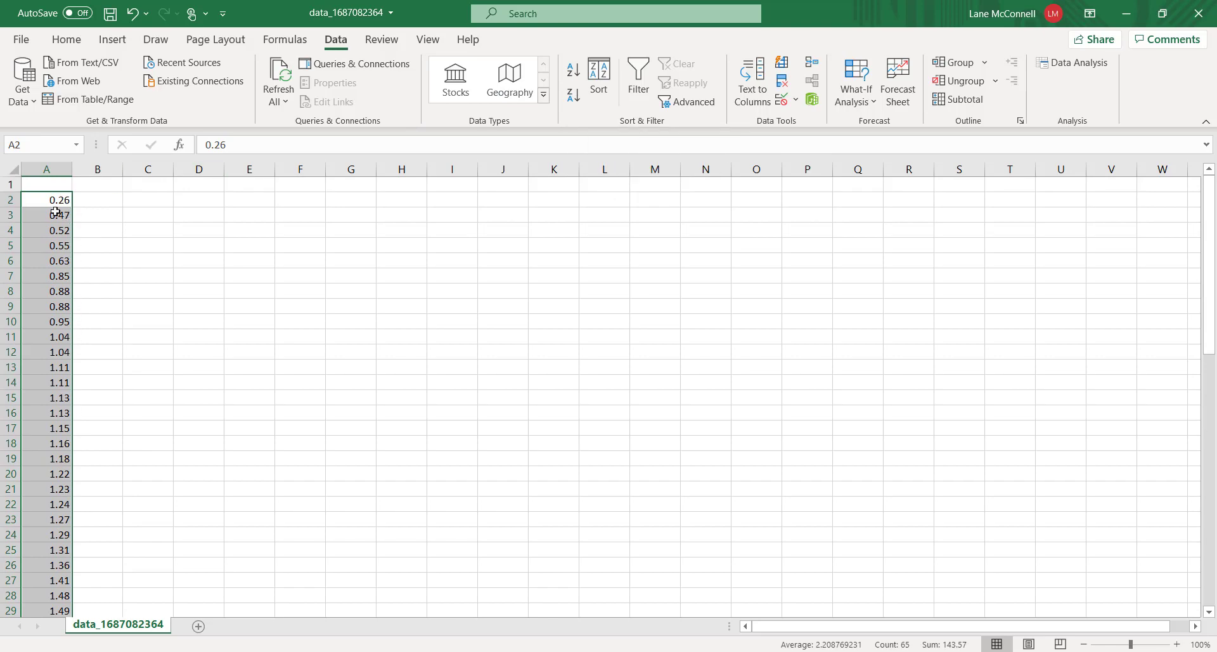
# Shift the sorted column of values up one row so the list starts in cell A1
pyautogui.scroll(-11, 56, 213)
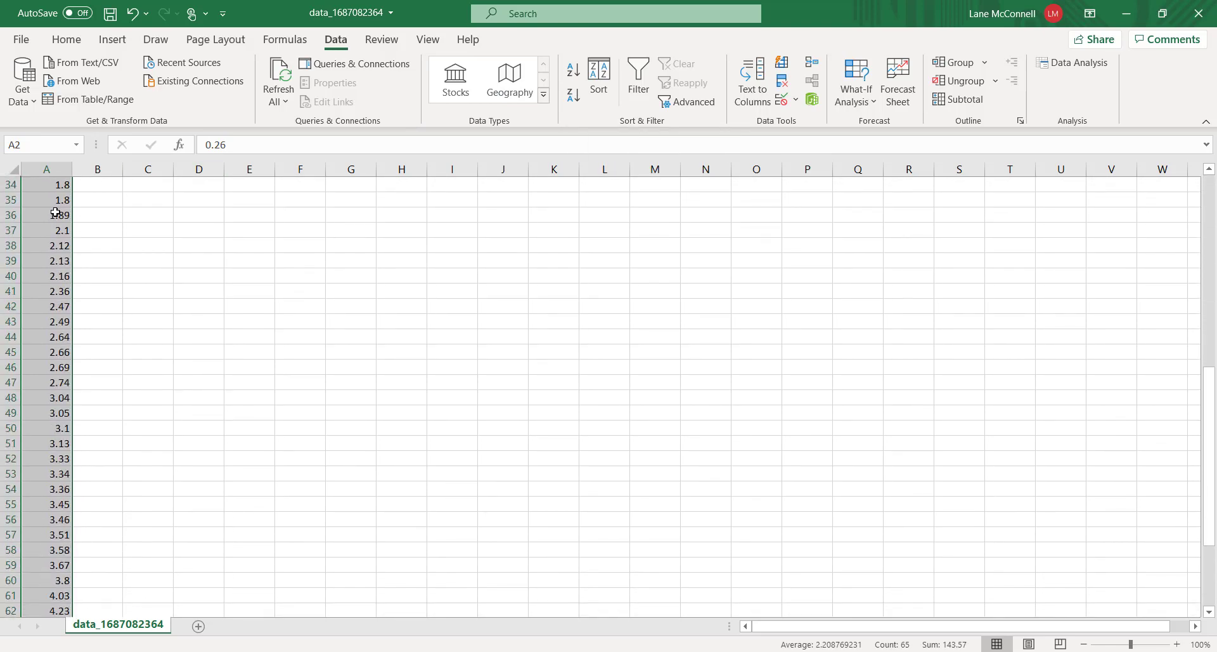
pyautogui.scroll(-5, 55, 213)
pyautogui.scroll(9, 64, 243)
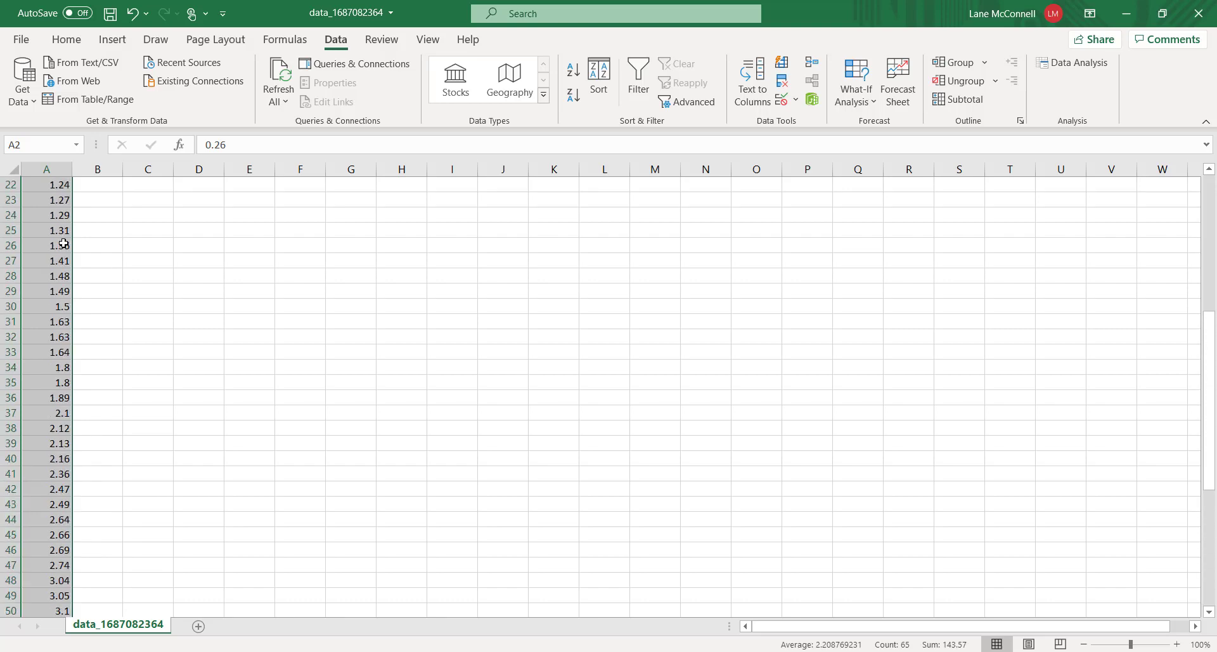
pyautogui.scroll(7, 64, 243)
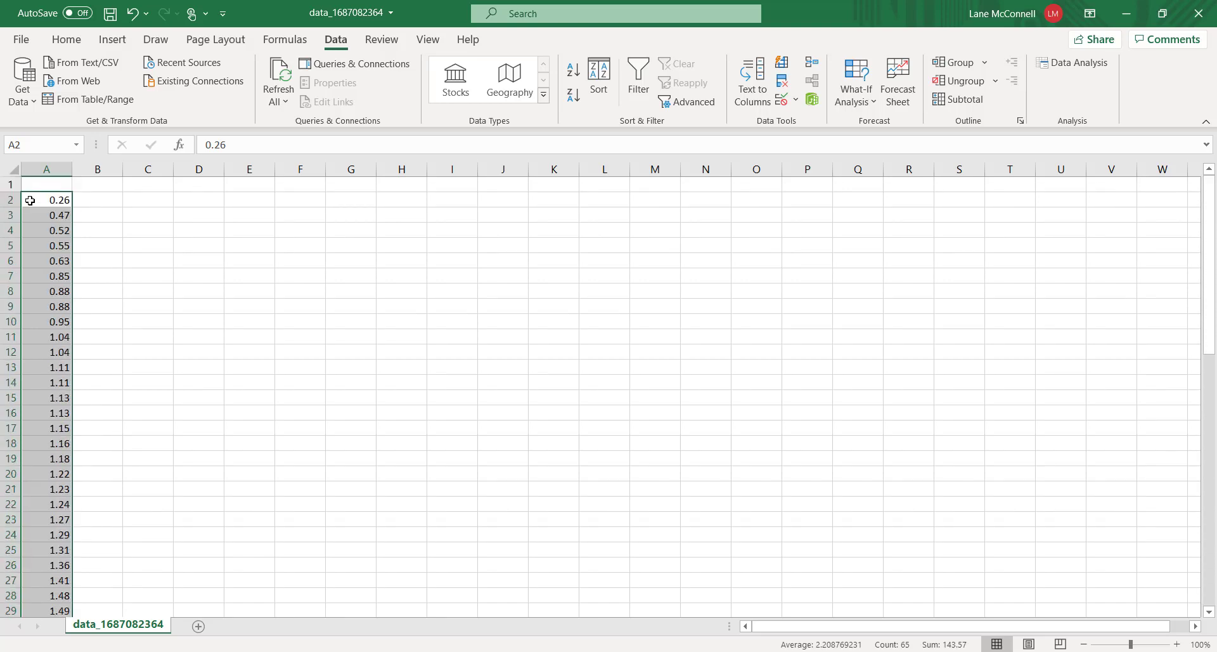
pyautogui.moveTo(38, 193); pyautogui.dragTo(38, 179)
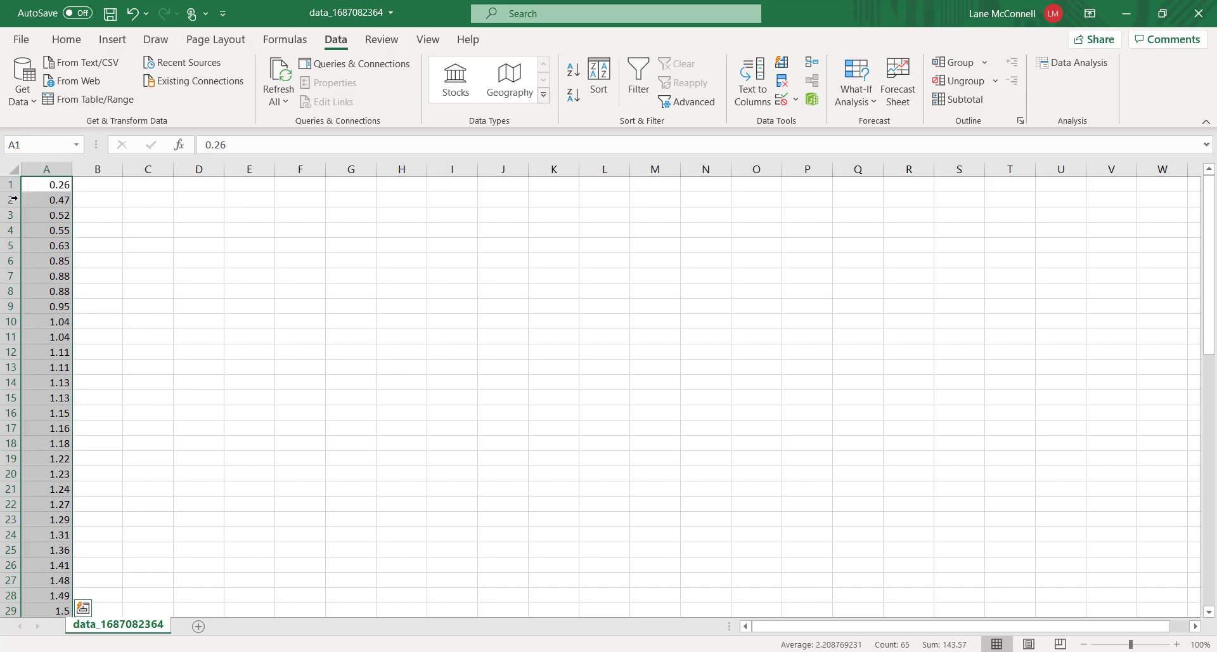
pyautogui.click(96, 196)
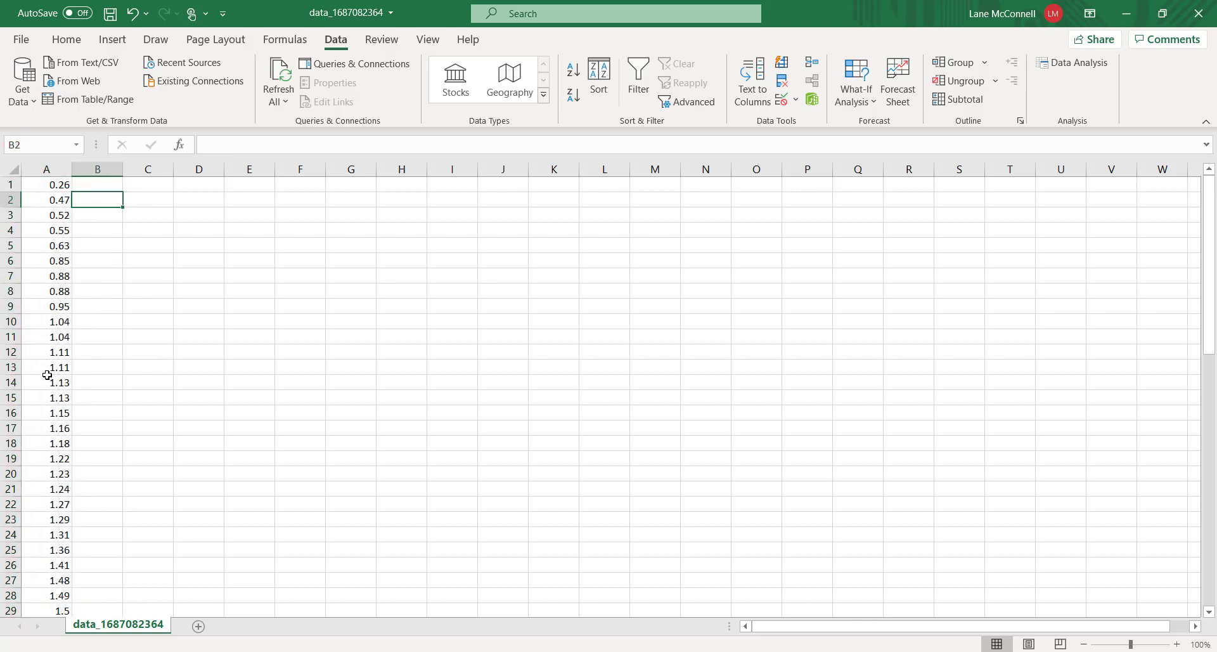
# Examine the sorted values in column A, counting rows toward the middle of the list
pyautogui.scroll(-2, 41, 380)
pyautogui.scroll(2, 85, 272)
pyautogui.scroll(-1, 56, 186)
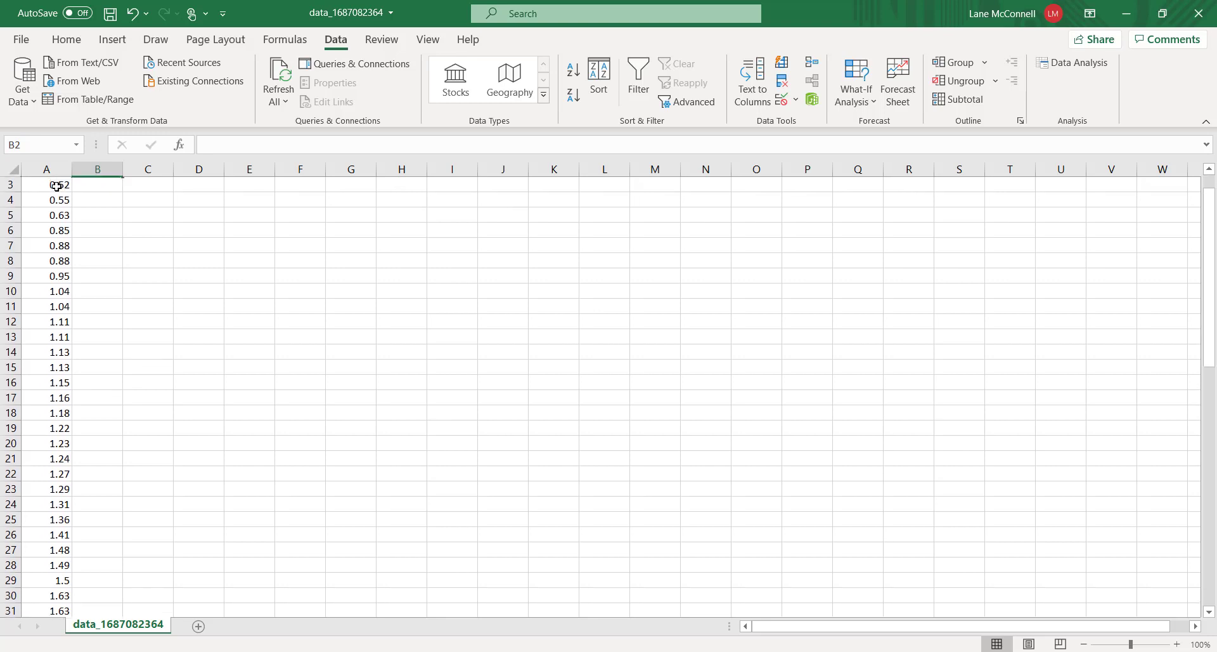
pyautogui.click(38, 550)
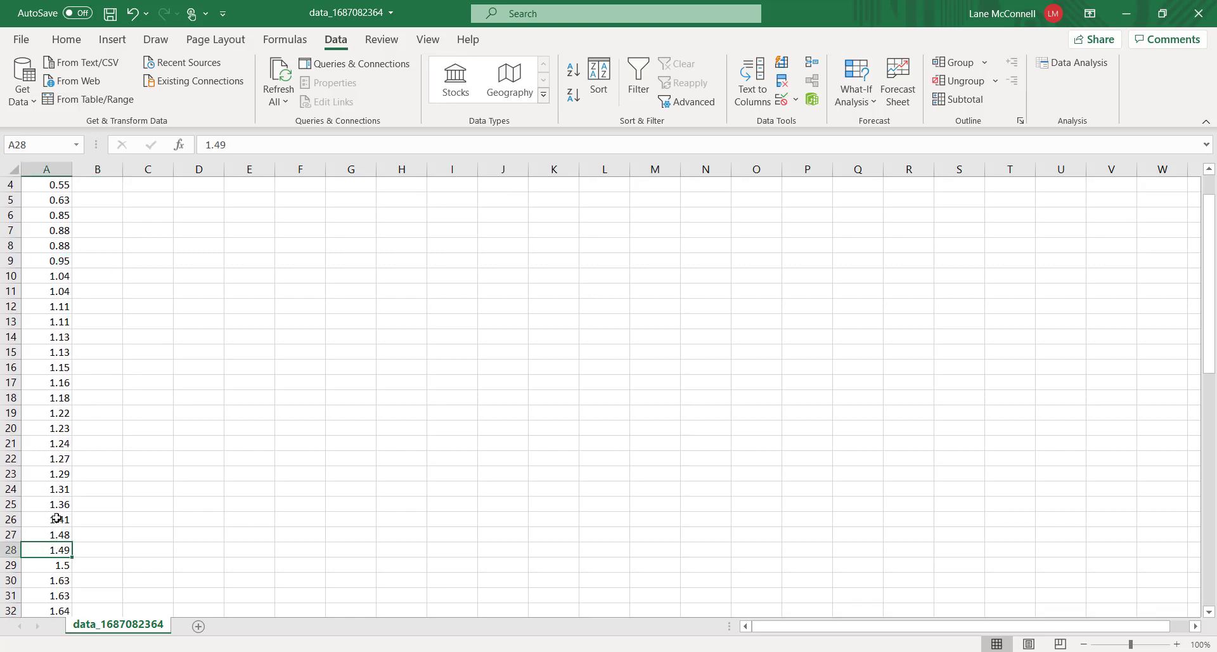
pyautogui.scroll(1, 53, 202)
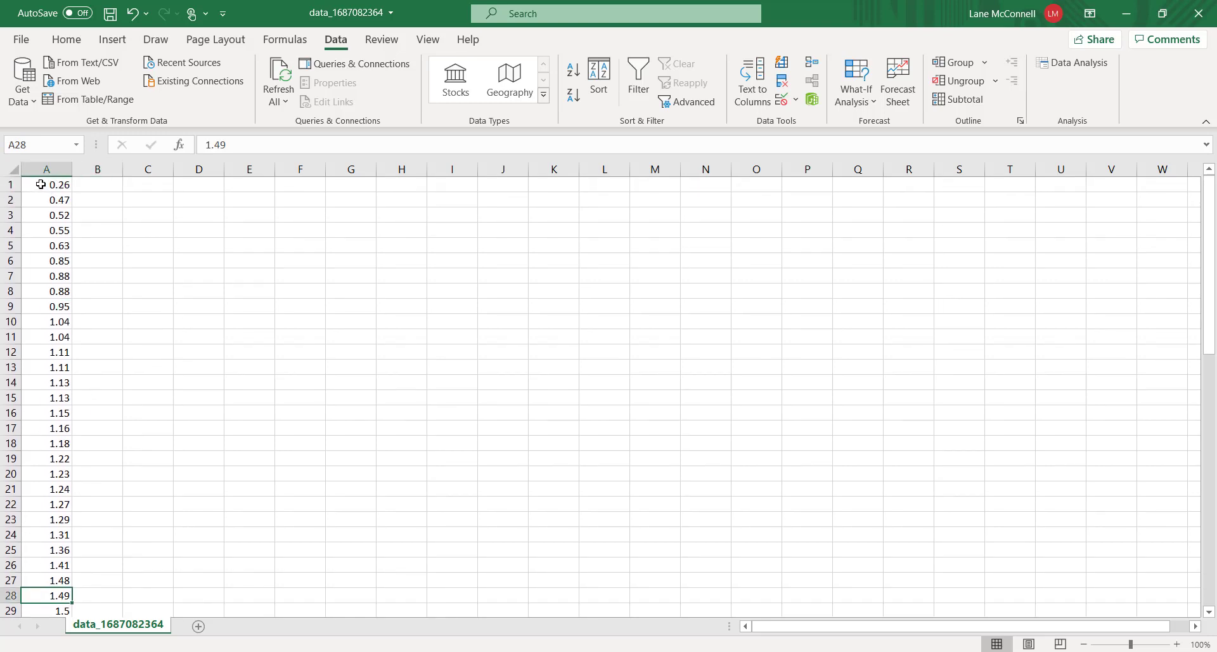
pyautogui.scroll(-4, 41, 184)
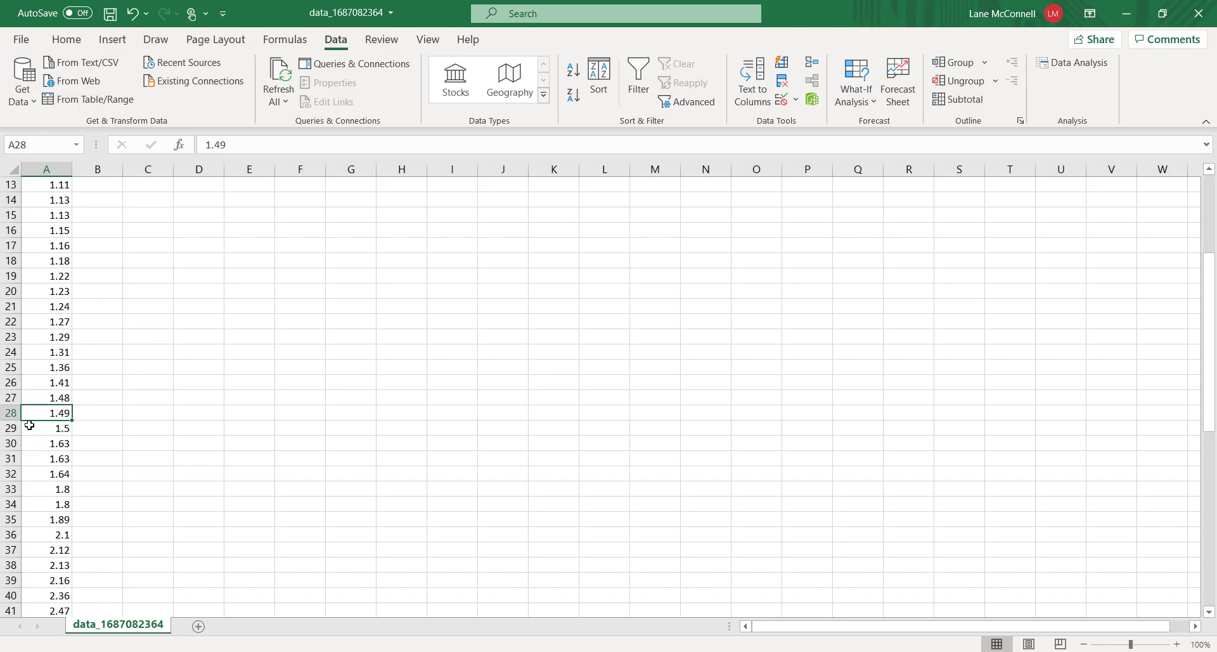
pyautogui.scroll(-3, 37, 429)
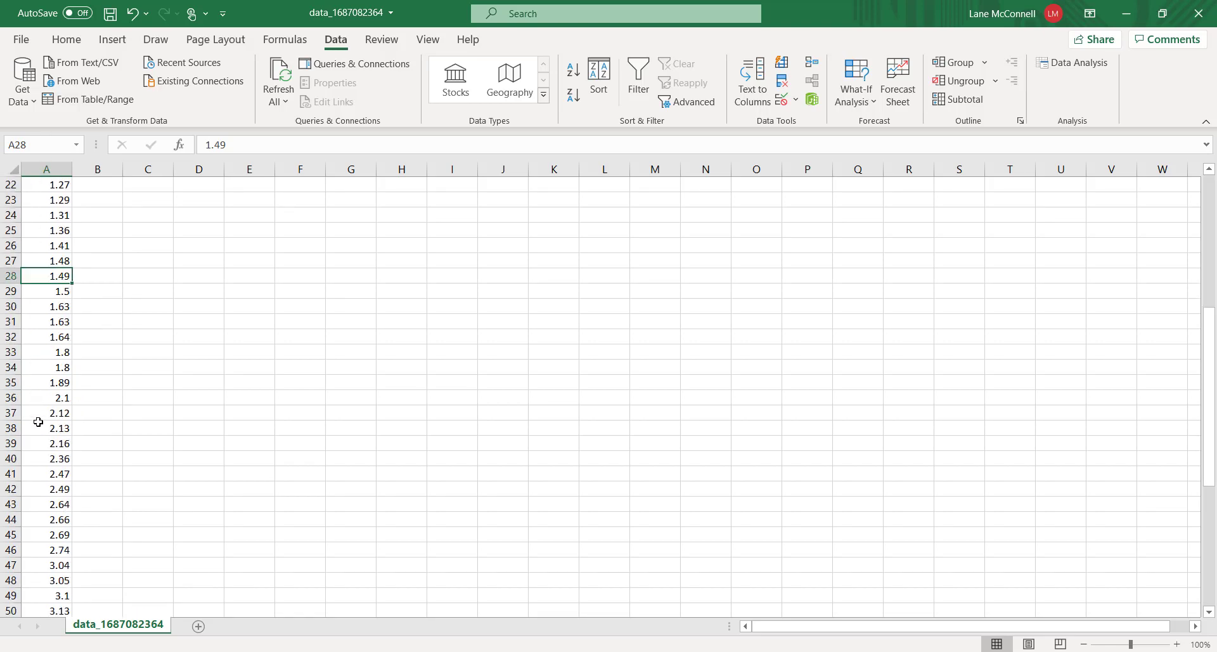
pyautogui.scroll(-1, 52, 337)
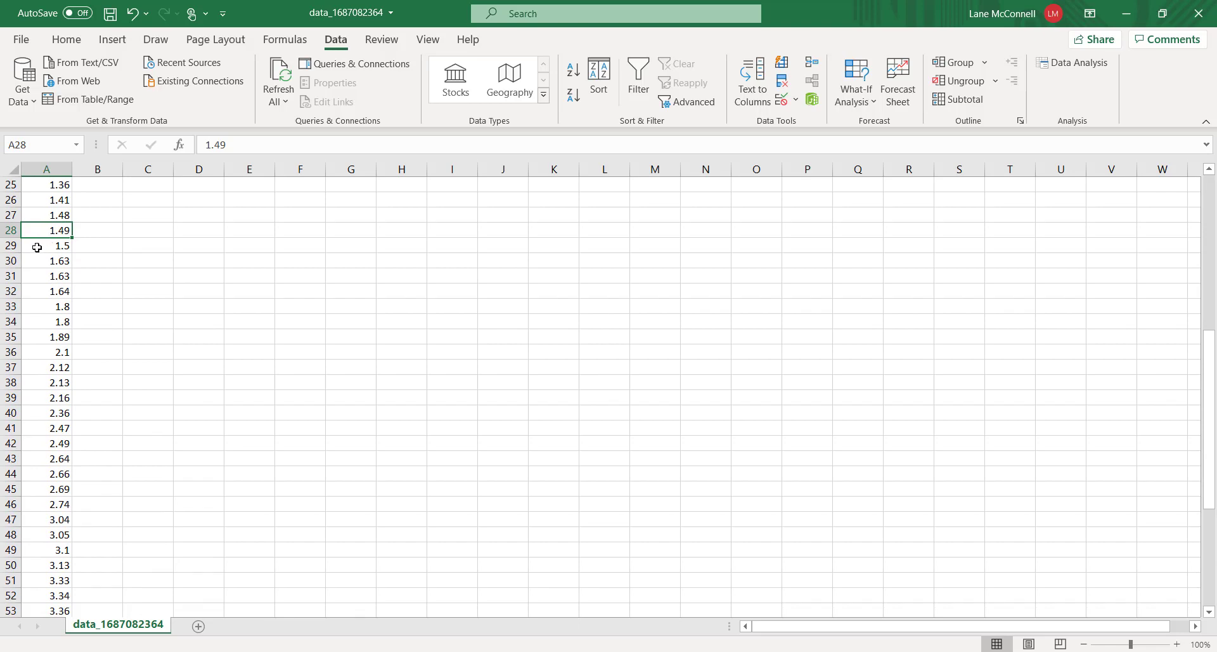
pyautogui.moveTo(34, 247); pyautogui.dragTo(64, 504)
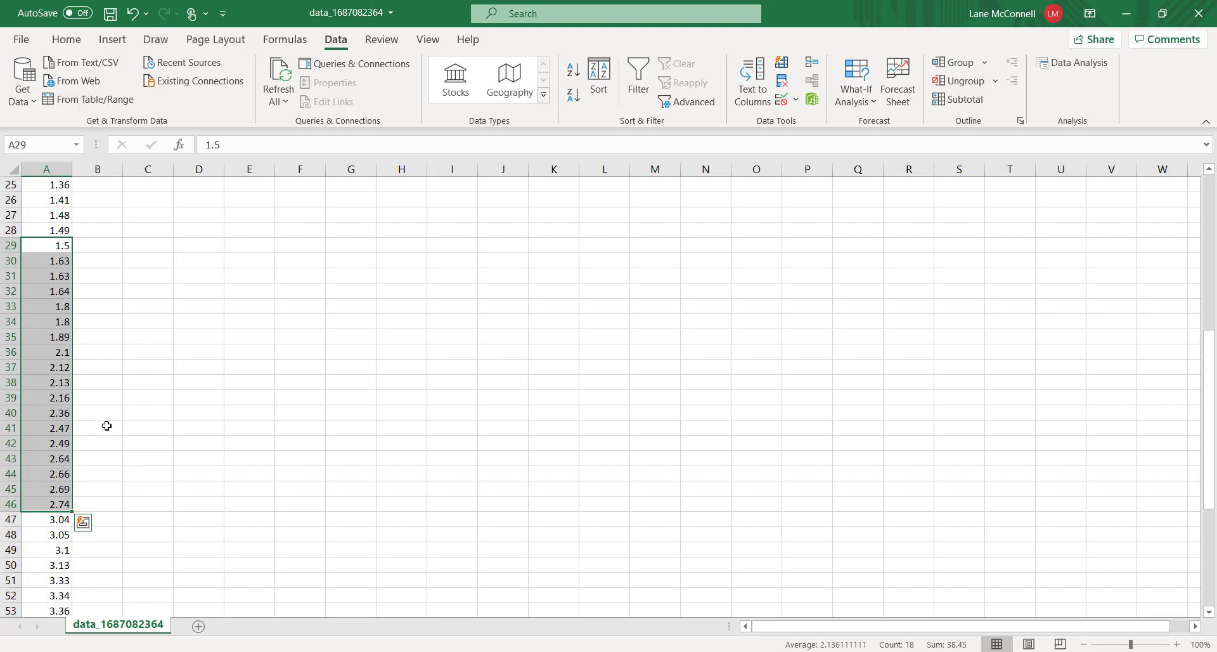
pyautogui.click(92, 274)
pyautogui.scroll(5, 184, 375)
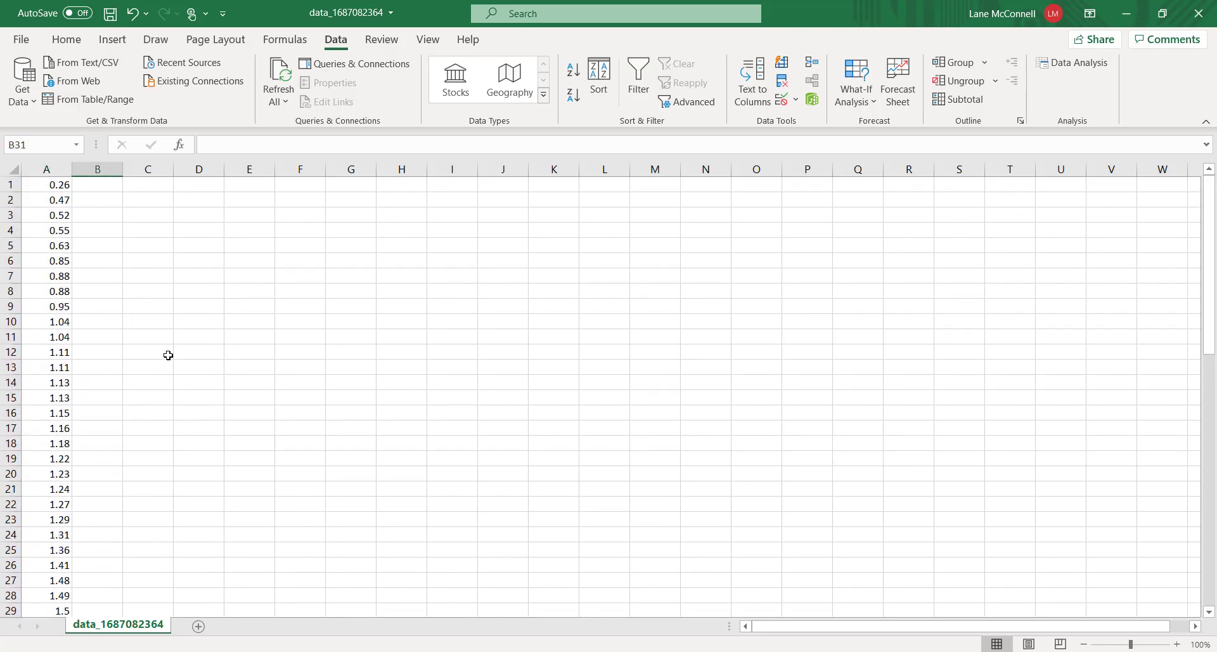
# Enter 1.49 in cell C4
pyautogui.click(134, 229)
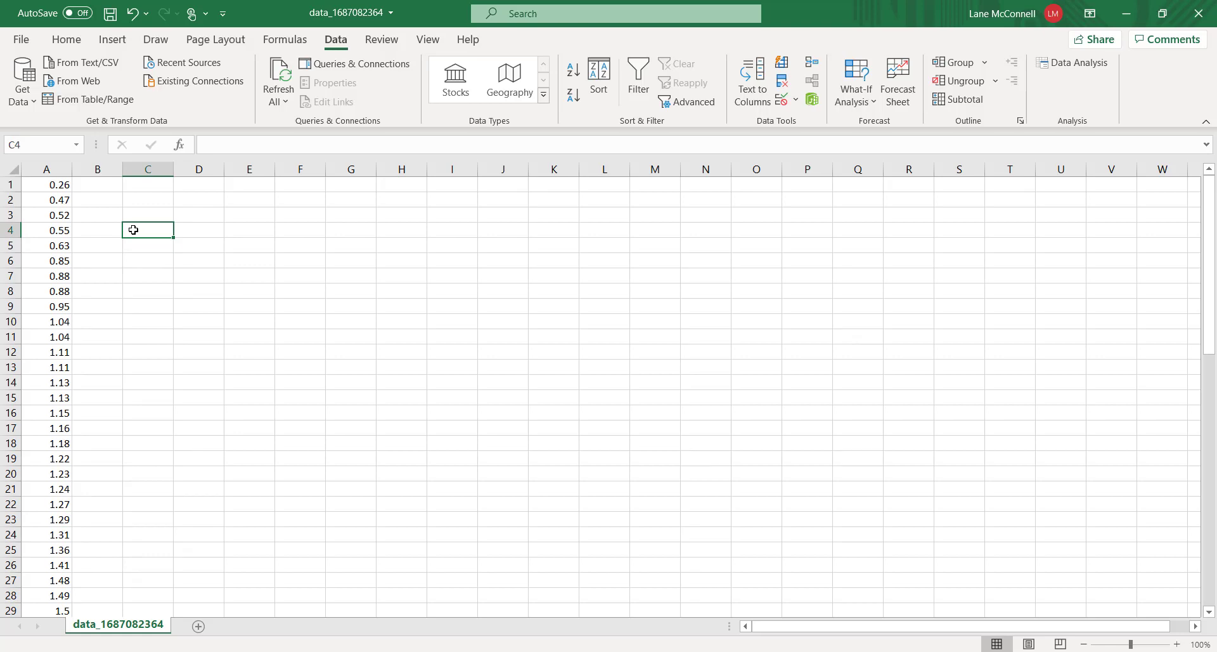
pyautogui.scroll(-12, 56, 220)
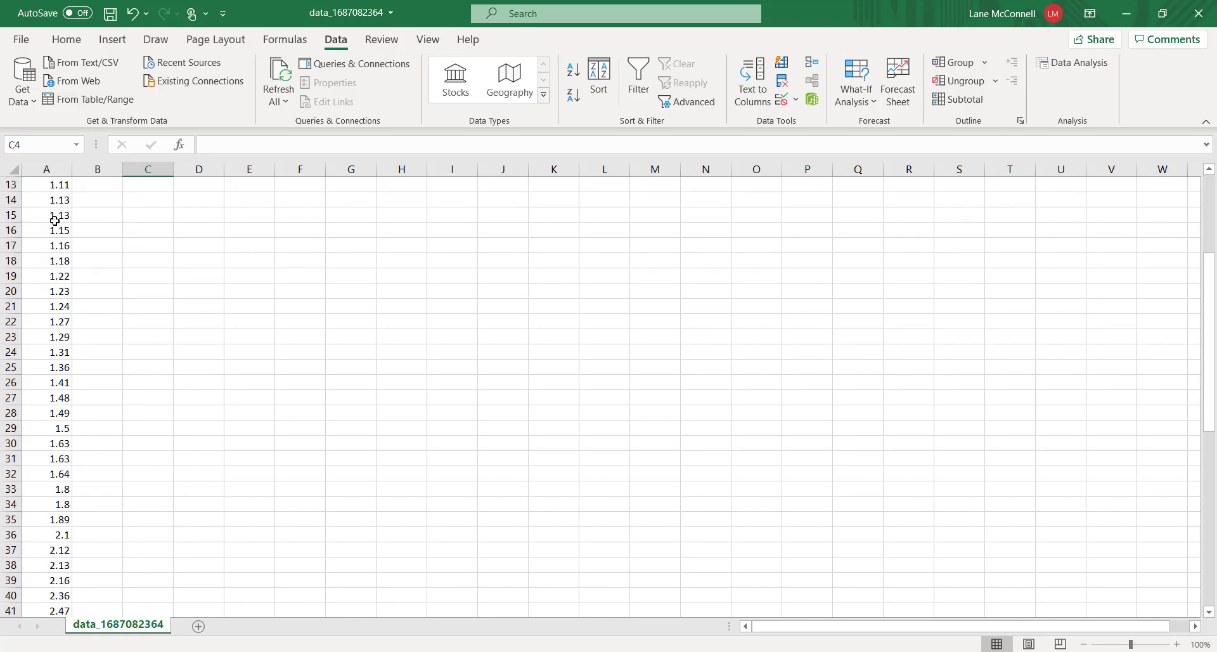
pyautogui.scroll(-4, 55, 220)
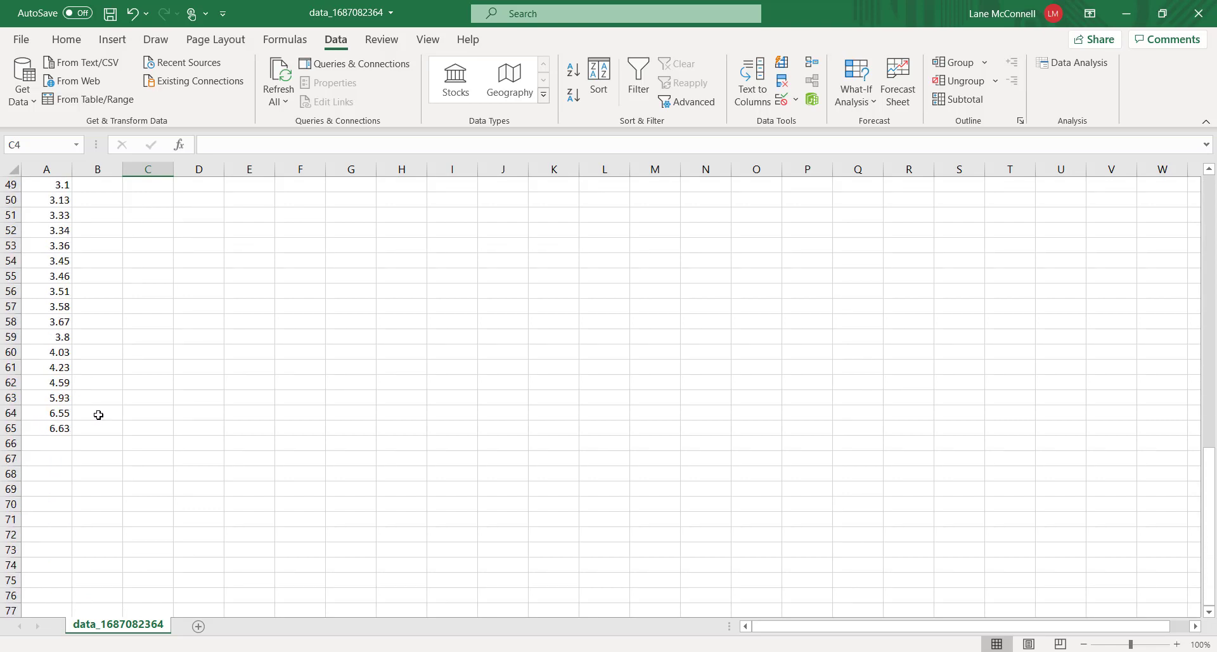
pyautogui.scroll(16, 98, 415)
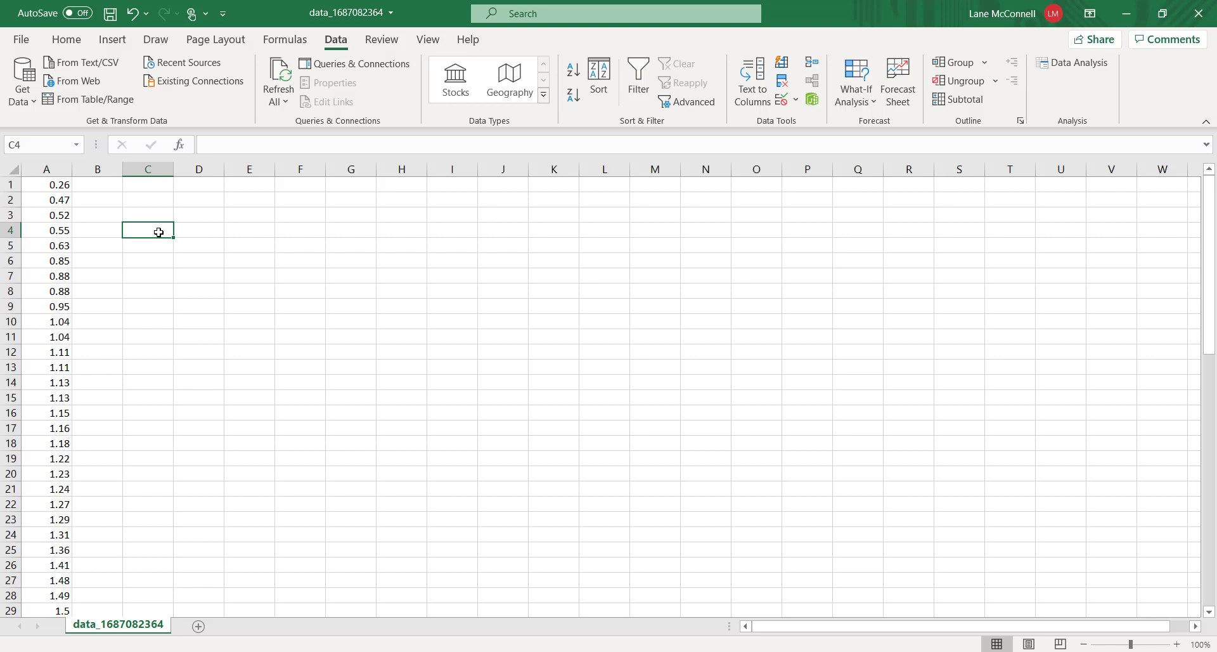
pyautogui.write('1.4')
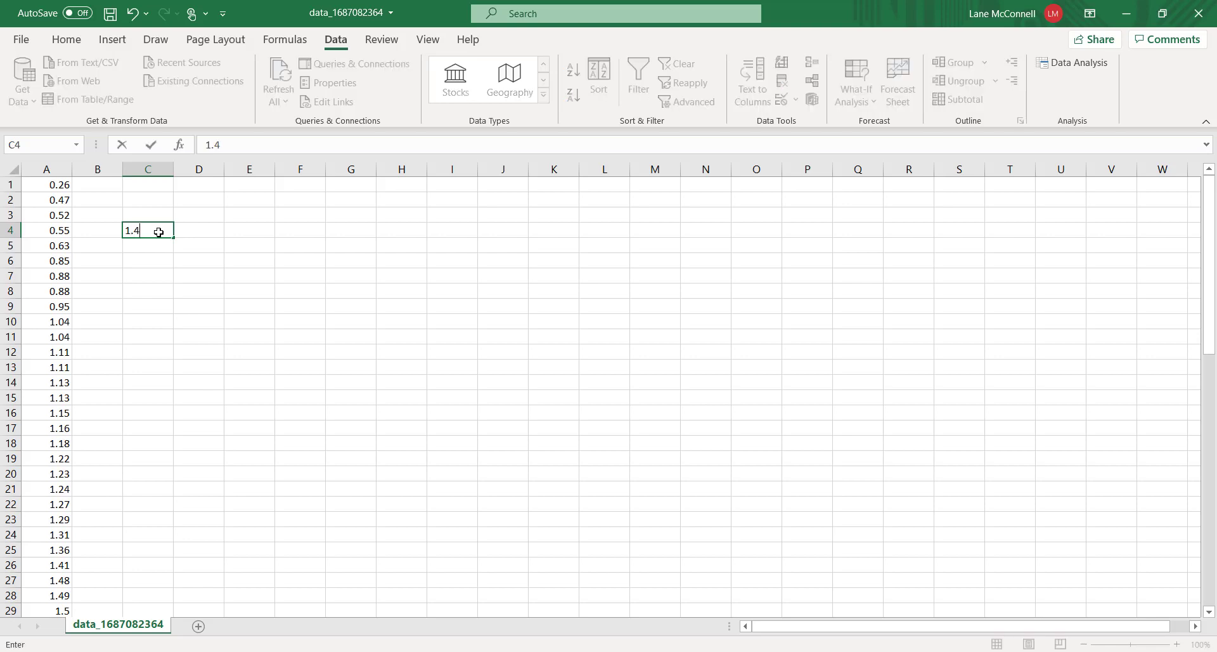
pyautogui.write('9')
pyautogui.press('Return')
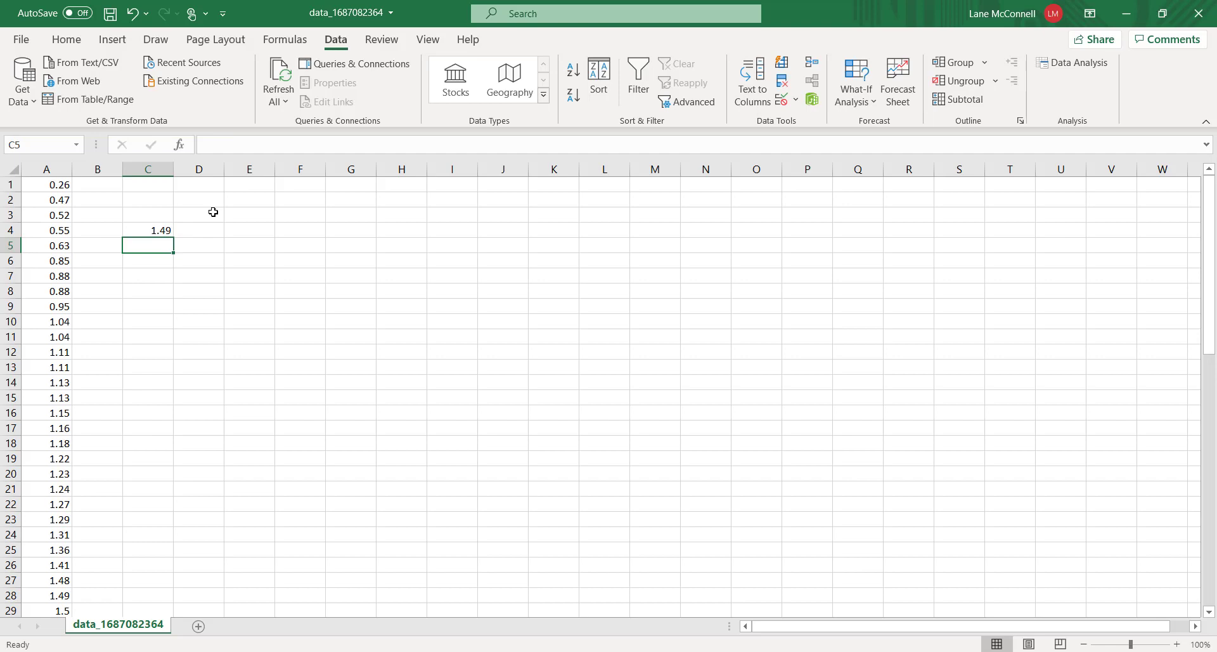
# Enter 2.99 in C5 and extend the bin series down to C8 in steps of 1.5, ending at 7.49
pyautogui.write('2.99')
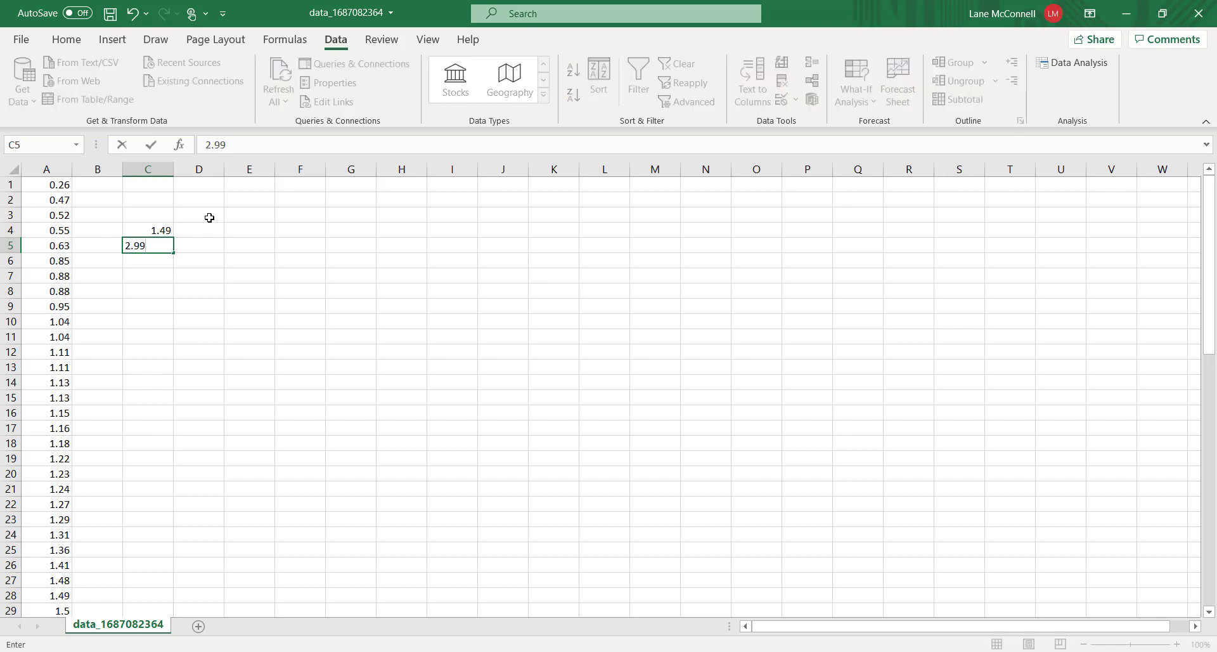
pyautogui.click(207, 229)
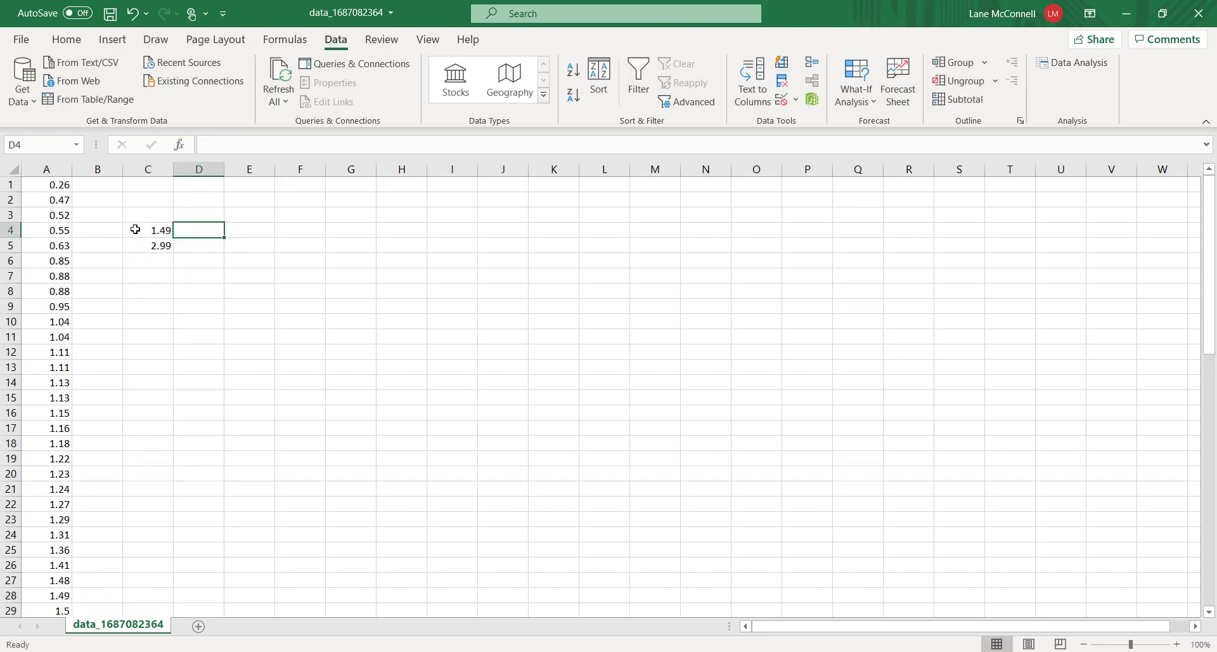
pyautogui.moveTo(135, 229); pyautogui.dragTo(155, 247)
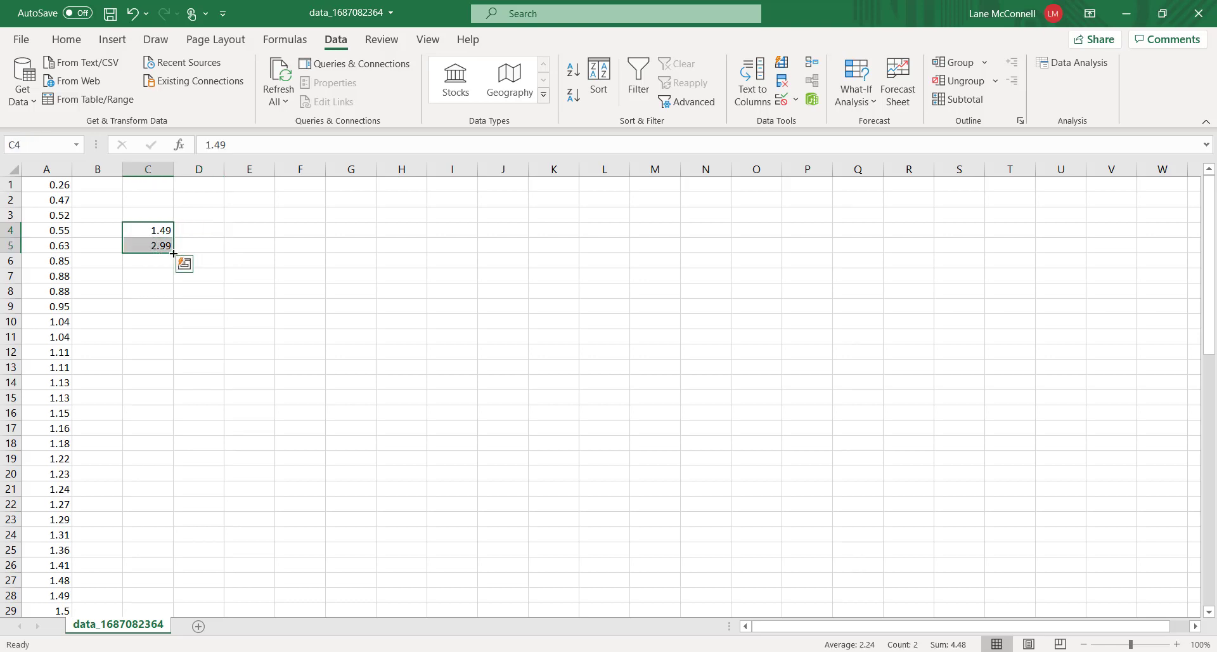
pyautogui.moveTo(173, 252); pyautogui.dragTo(174, 252)
pyautogui.moveTo(173, 253); pyautogui.dragTo(173, 302)
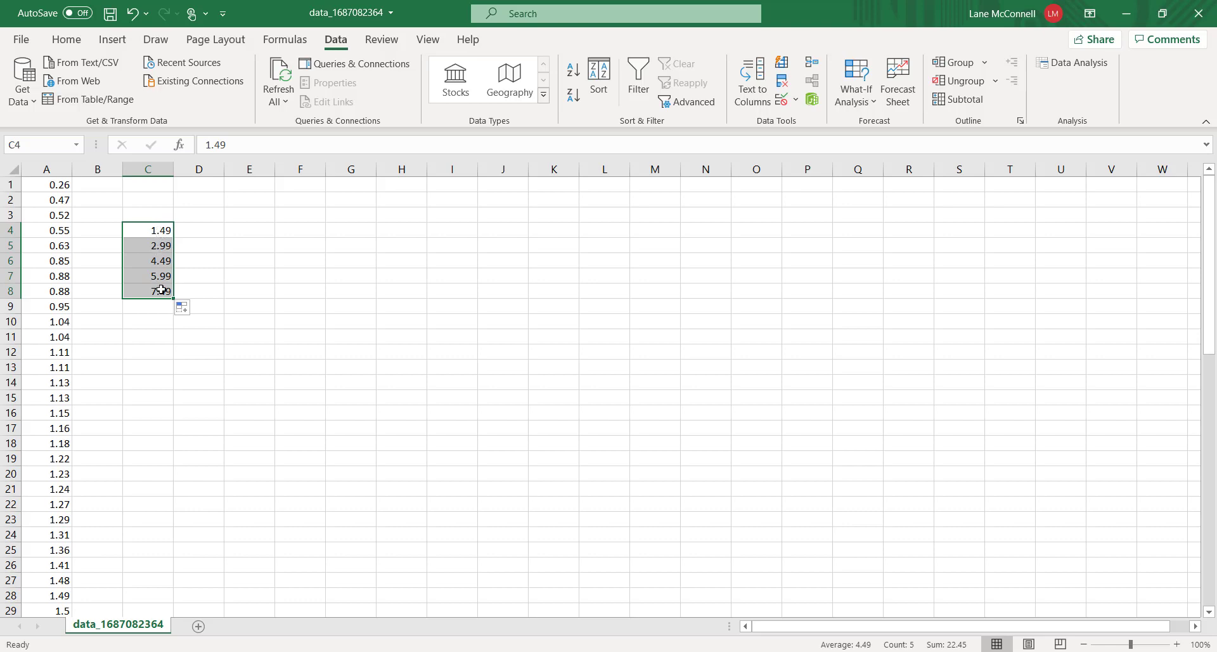
pyautogui.click(192, 230)
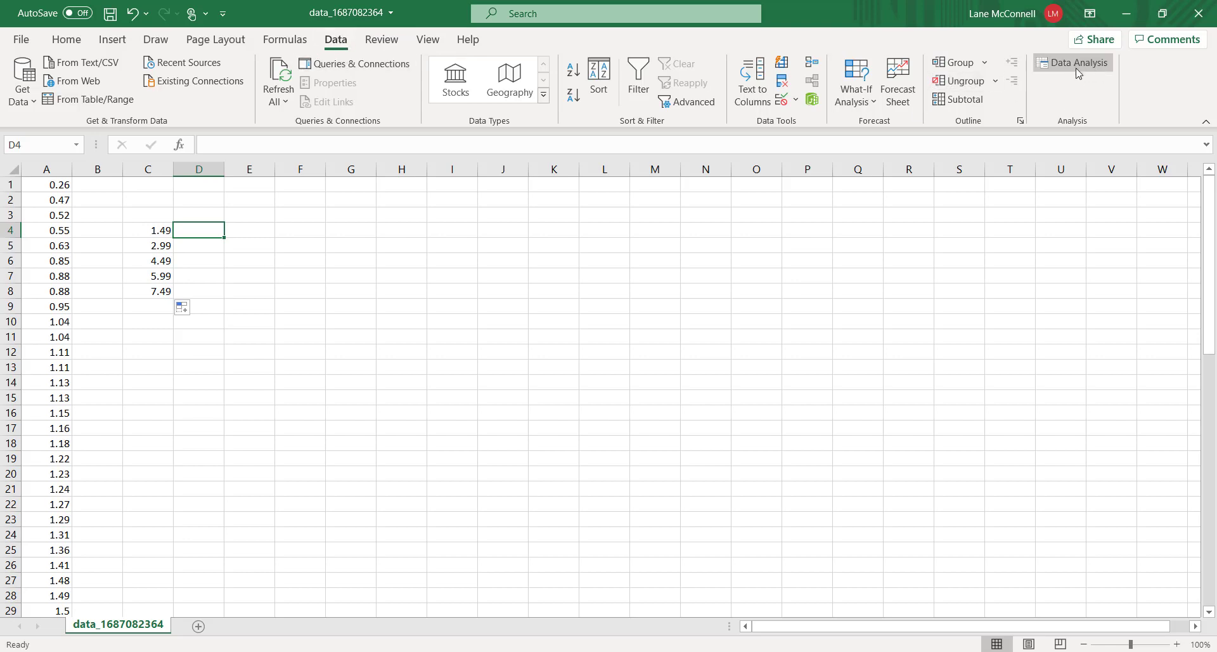
# Activate the Analysis ToolPak add-in from the Excel options
pyautogui.click(22, 41)
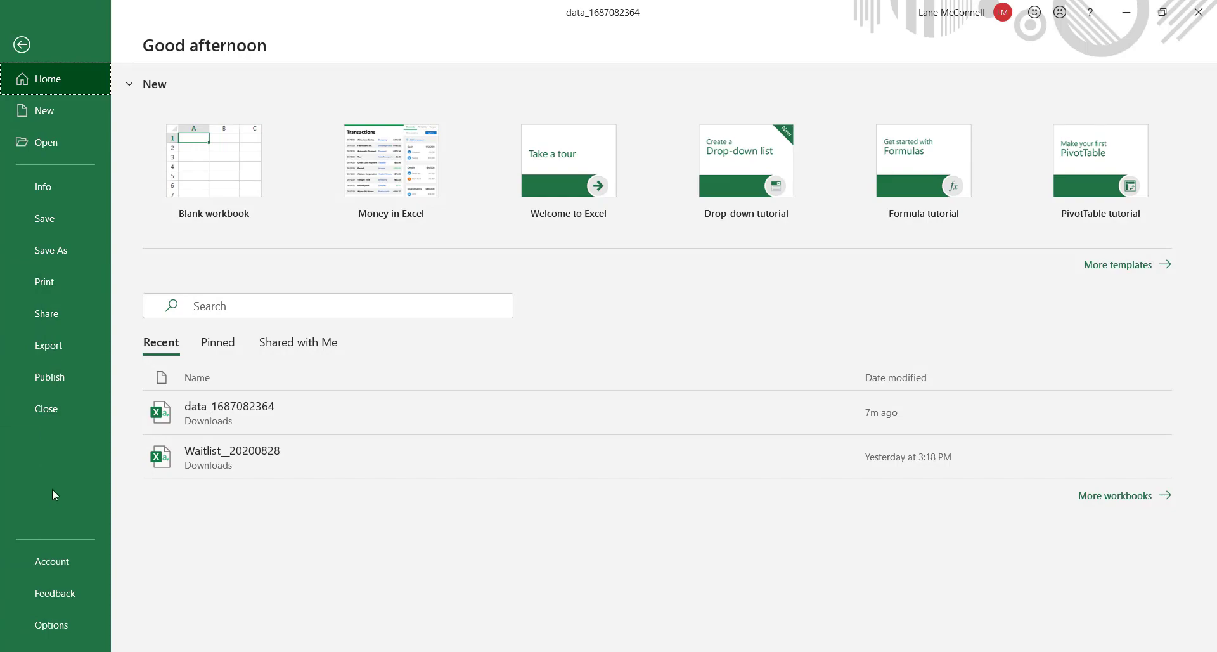
pyautogui.click(49, 622)
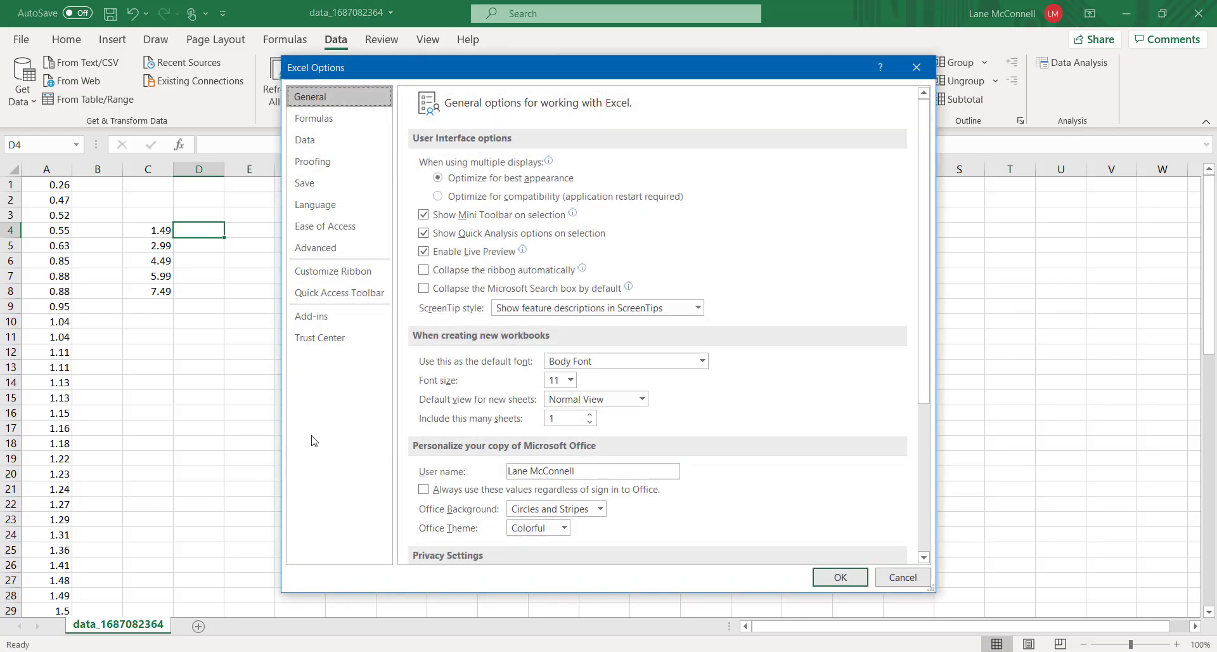
pyautogui.click(323, 319)
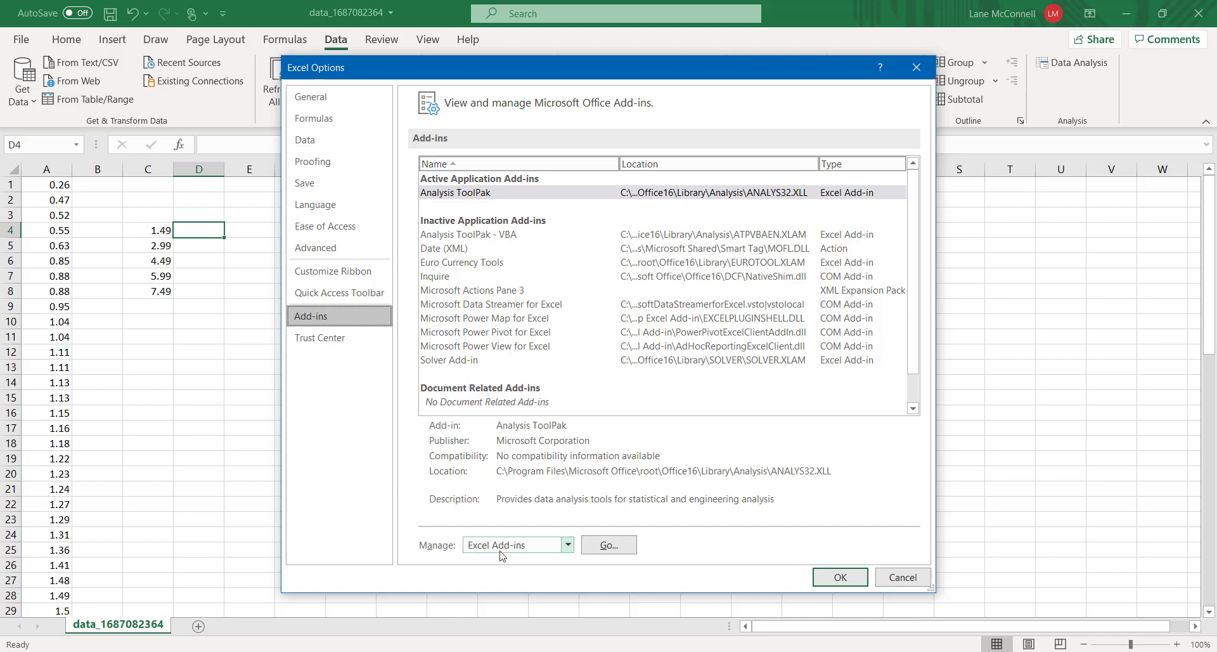
pyautogui.click(612, 546)
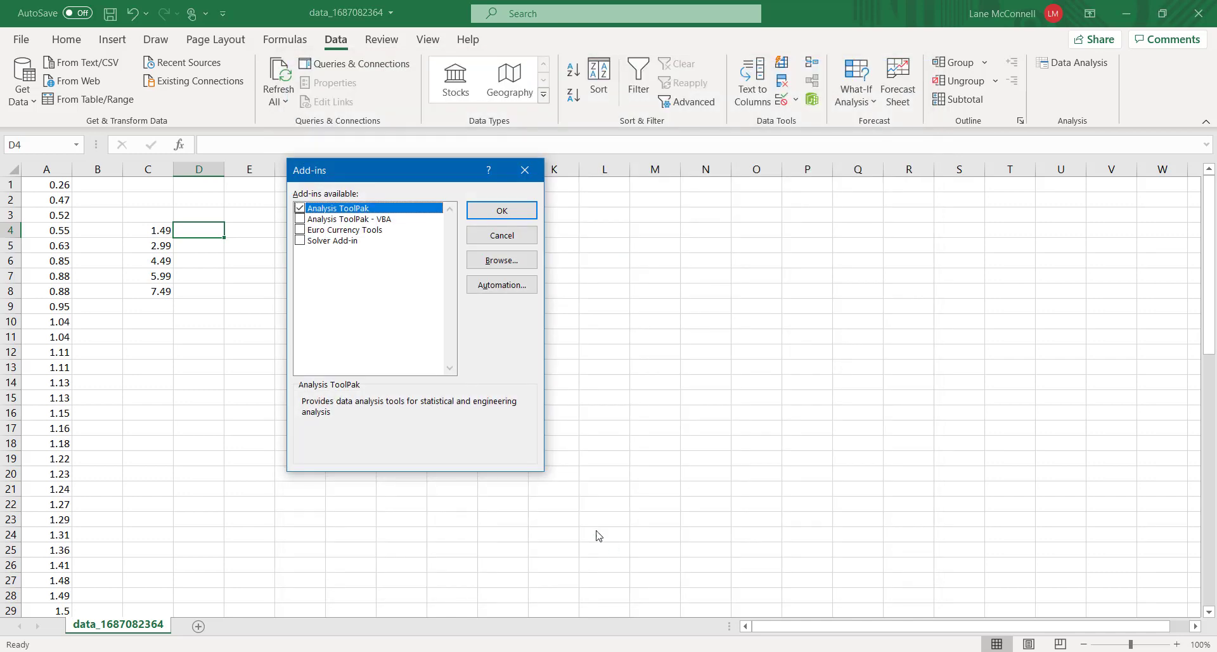
pyautogui.click(300, 209)
pyautogui.click(300, 209)
pyautogui.click(501, 212)
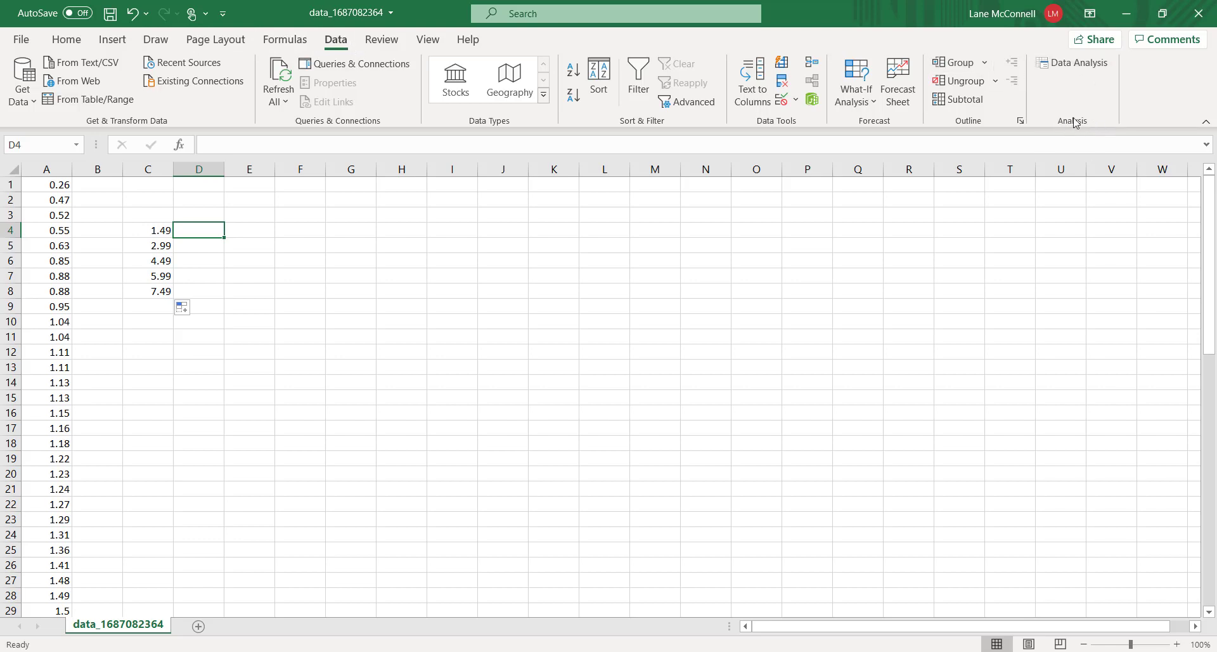
# Run the Histogram analysis with input range A1:A65, bin range C4:C8, and chart output enabled on a new worksheet
pyautogui.click(1071, 69)
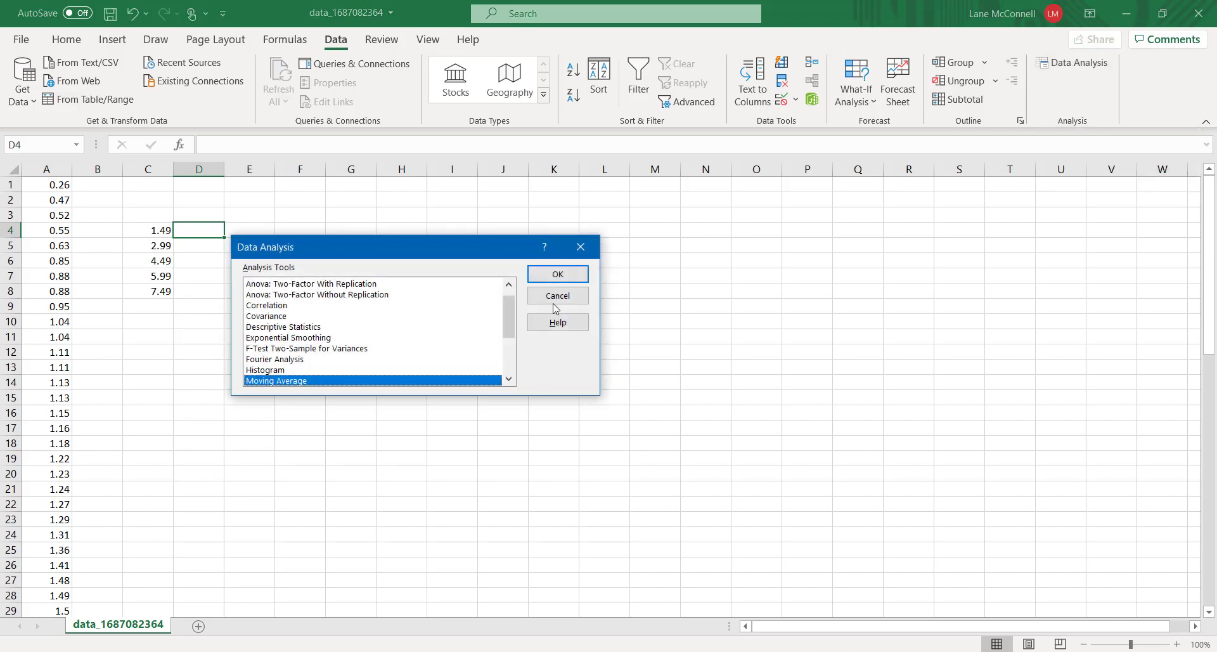
pyautogui.scroll(1, 419, 342)
pyautogui.scroll(-3, 475, 332)
pyautogui.scroll(2, 470, 336)
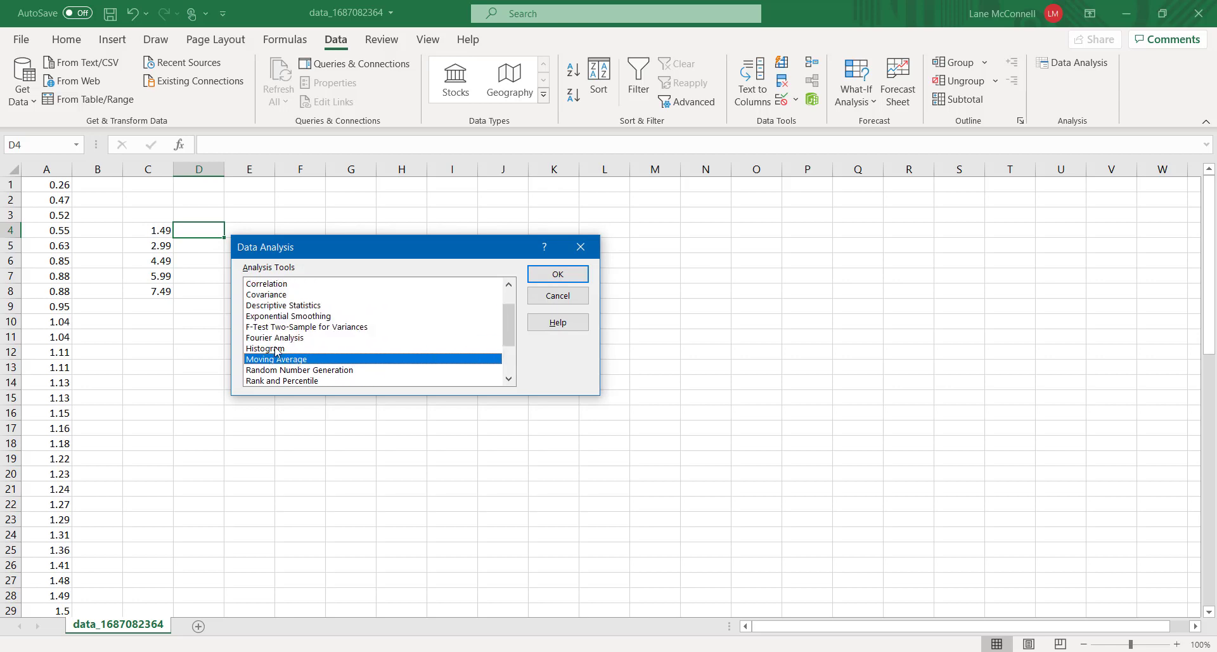
pyautogui.click(276, 349)
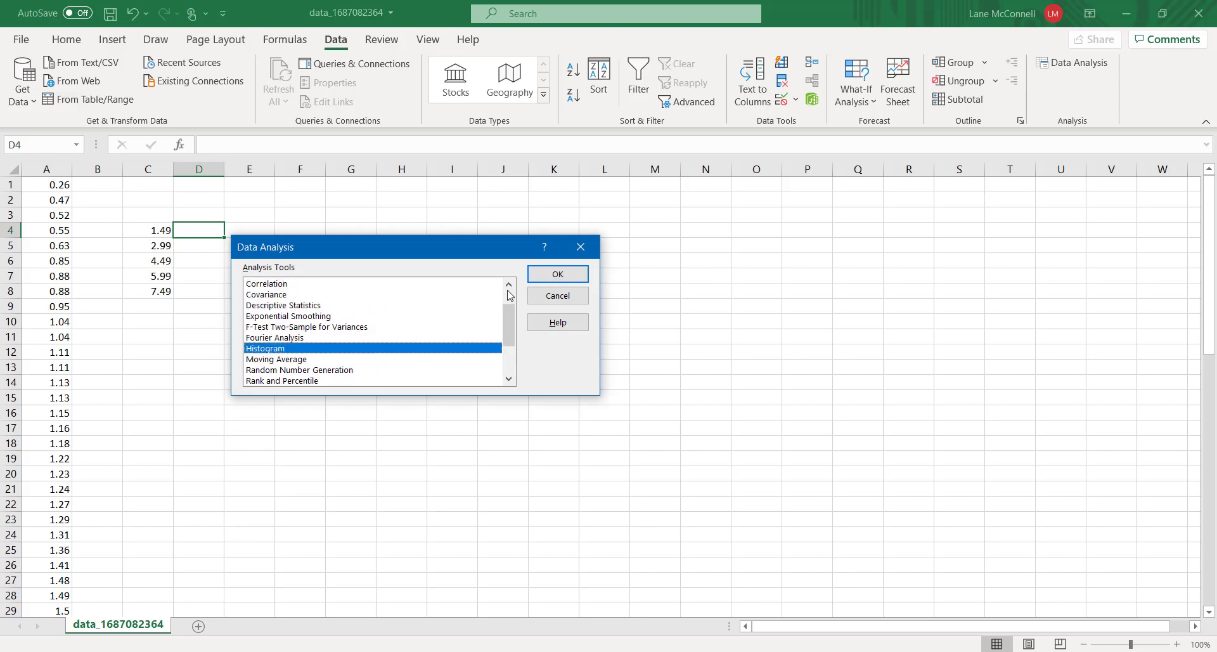
pyautogui.click(558, 276)
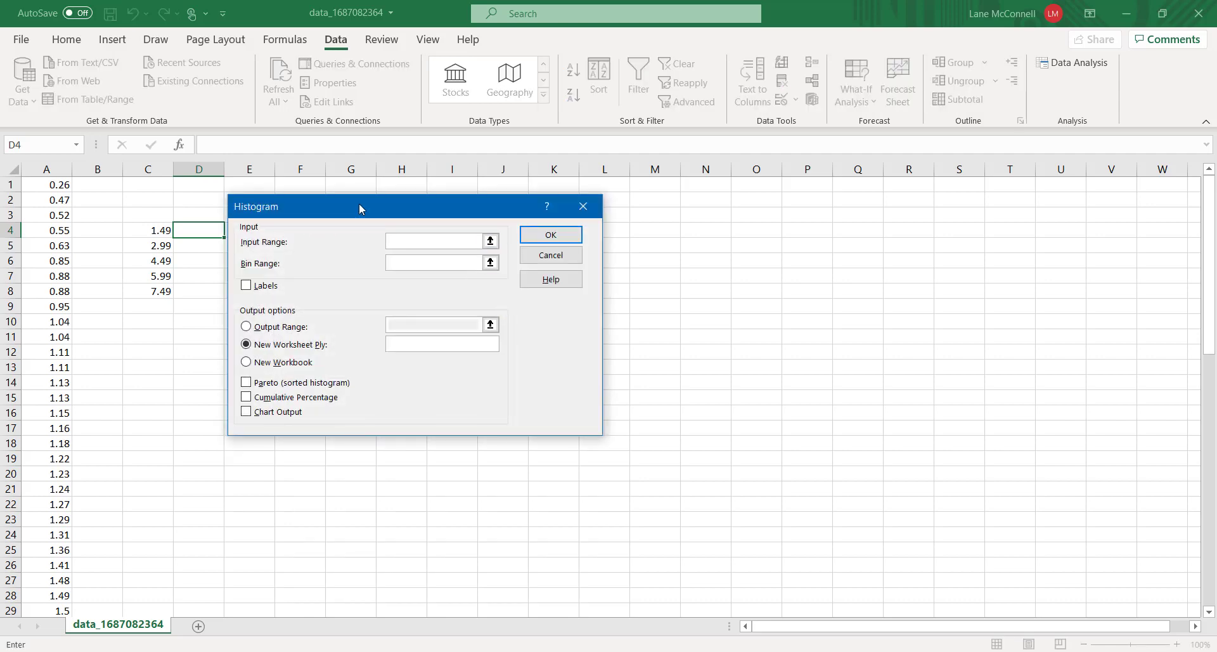
pyautogui.moveTo(359, 203); pyautogui.dragTo(482, 227)
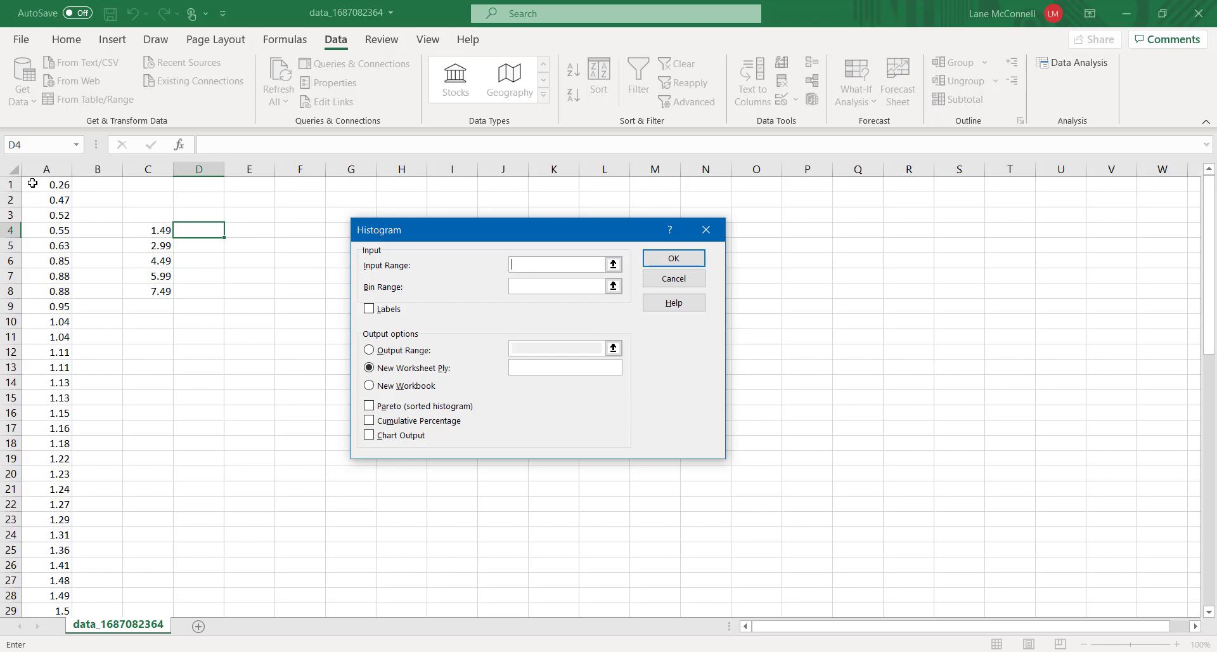
pyautogui.moveTo(29, 183); pyautogui.dragTo(58, 581)
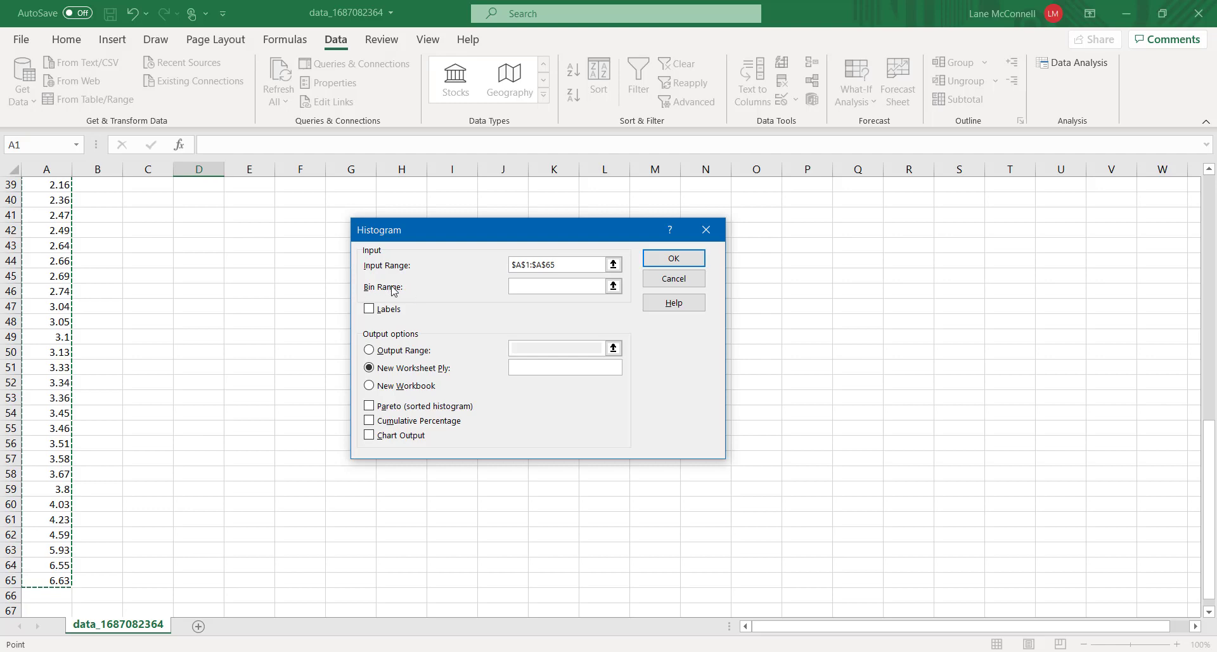
pyautogui.scroll(8, 189, 271)
pyautogui.scroll(5, 187, 269)
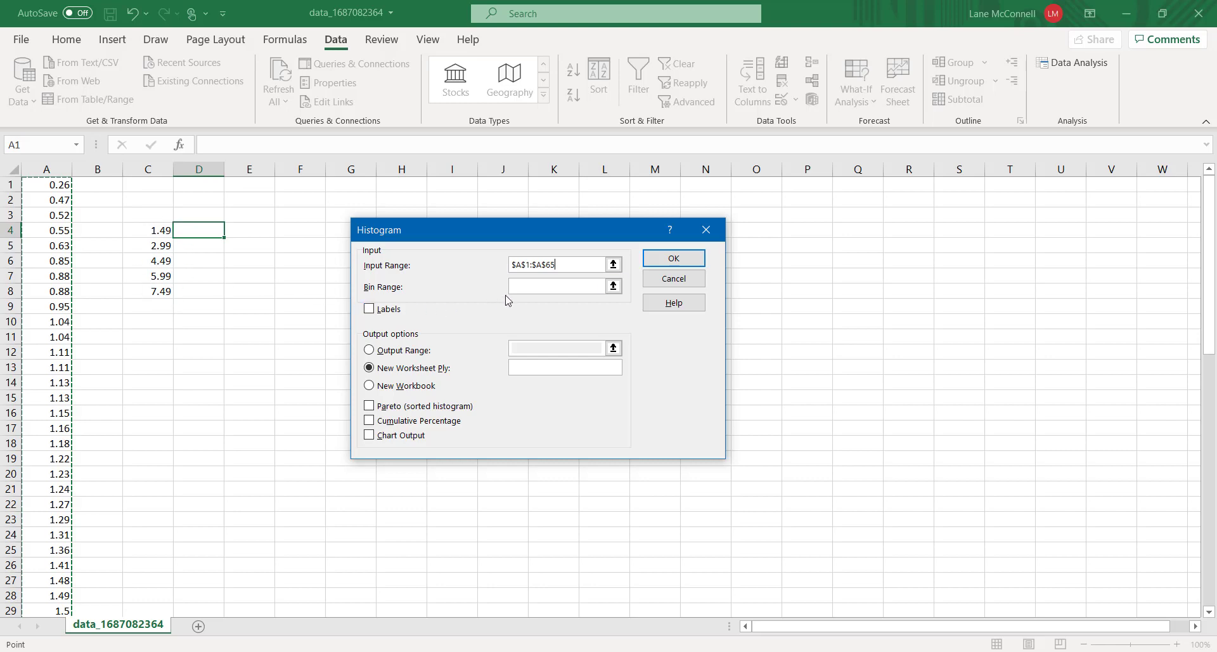
pyautogui.click(530, 286)
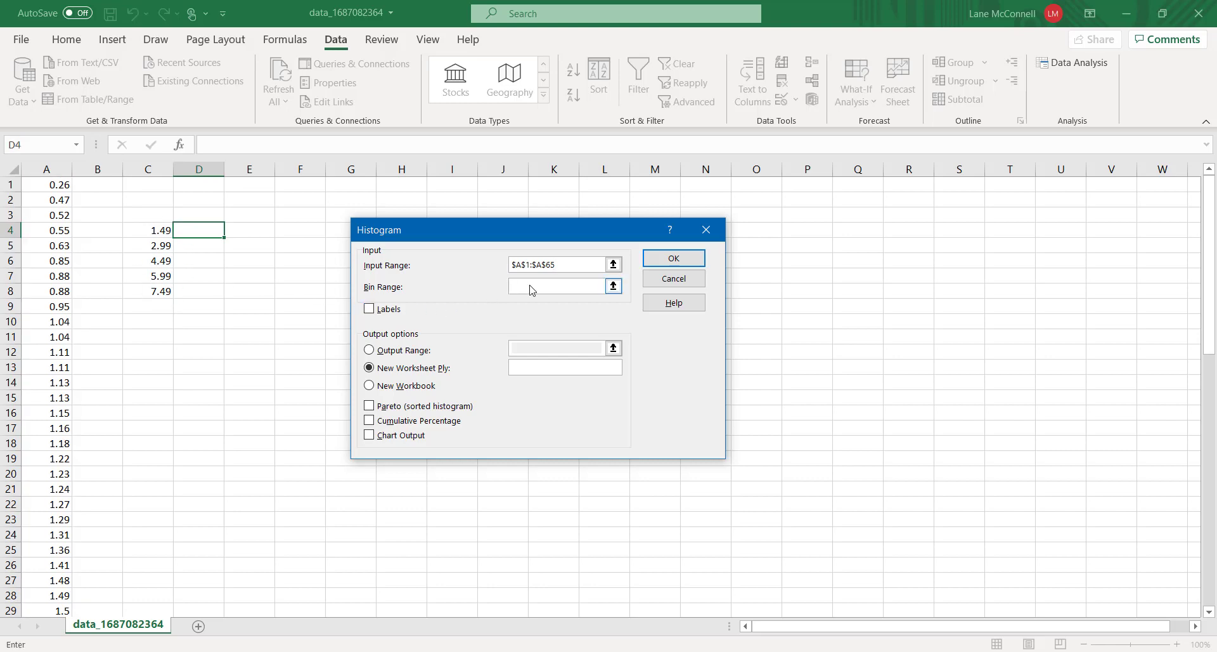
pyautogui.moveTo(143, 236); pyautogui.dragTo(160, 291)
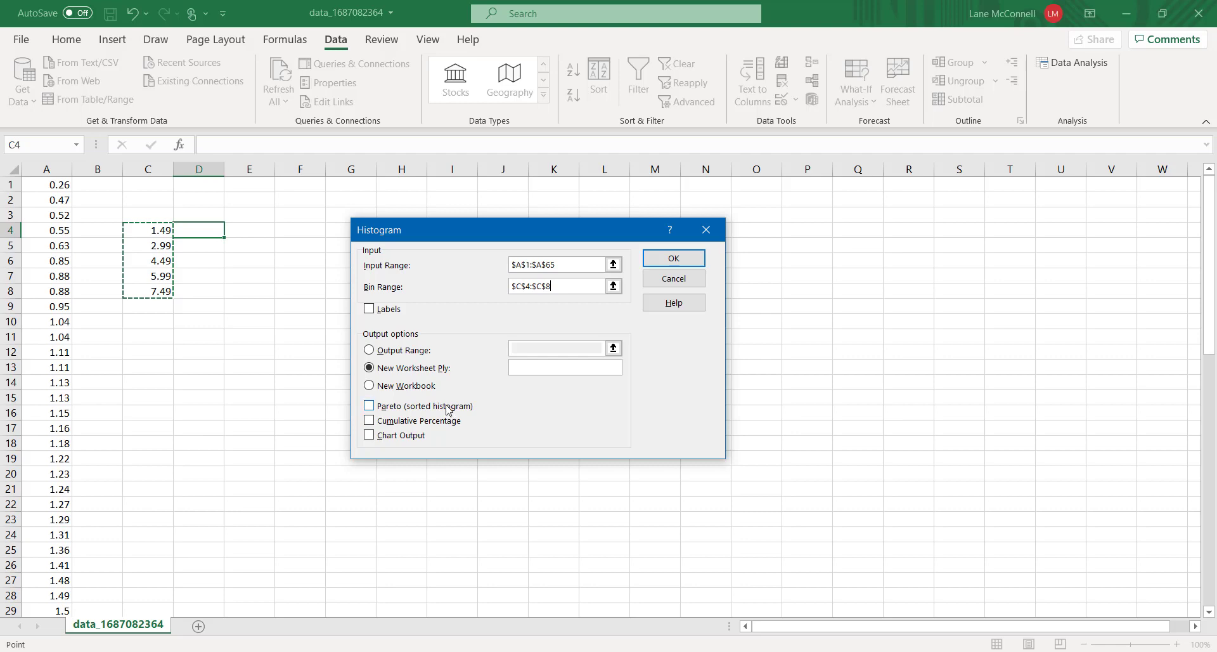
pyautogui.click(369, 436)
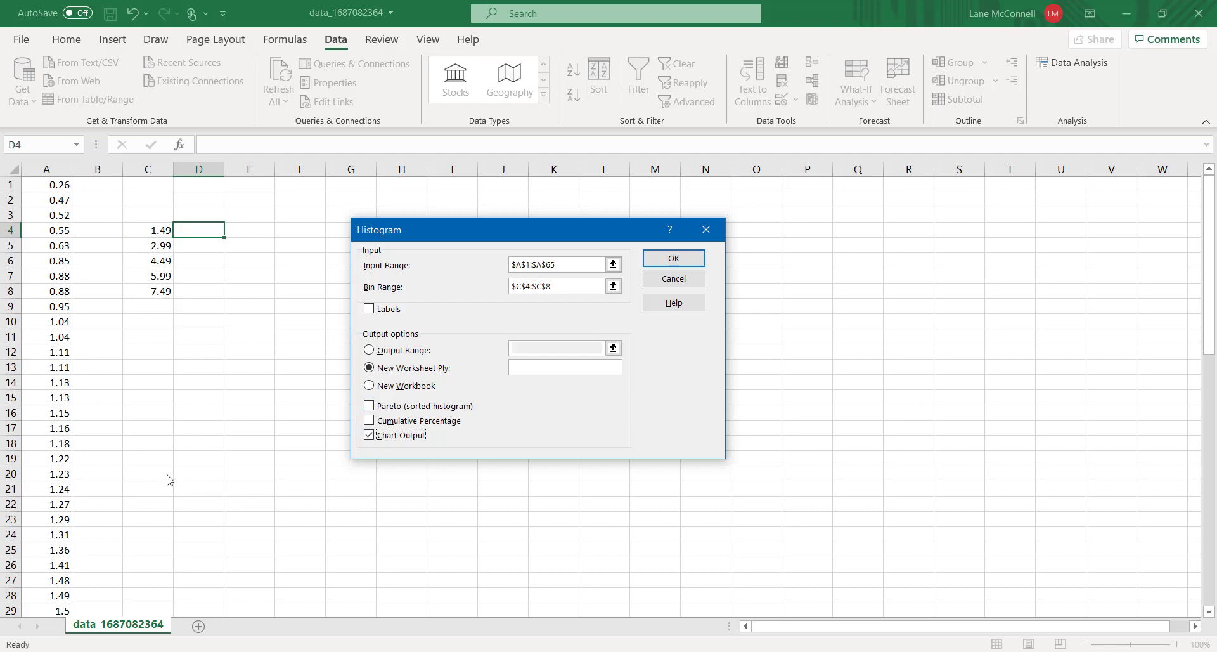
pyautogui.click(674, 259)
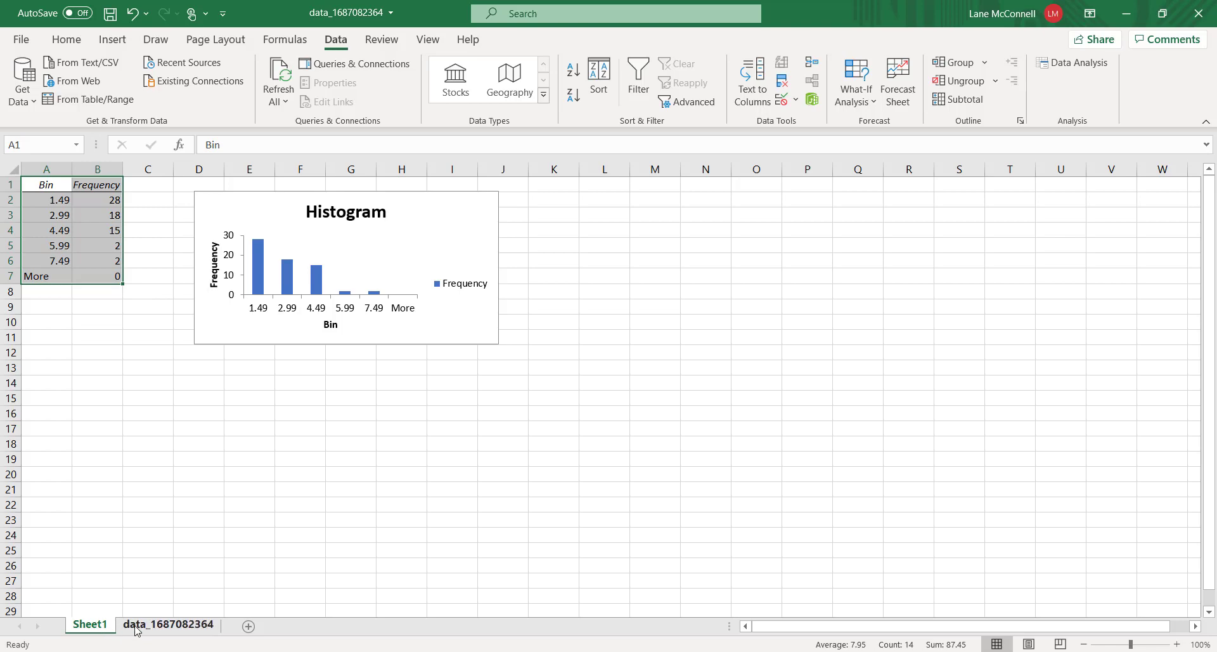
# Delete the More row from the histogram's bin and frequency table
pyautogui.click(156, 627)
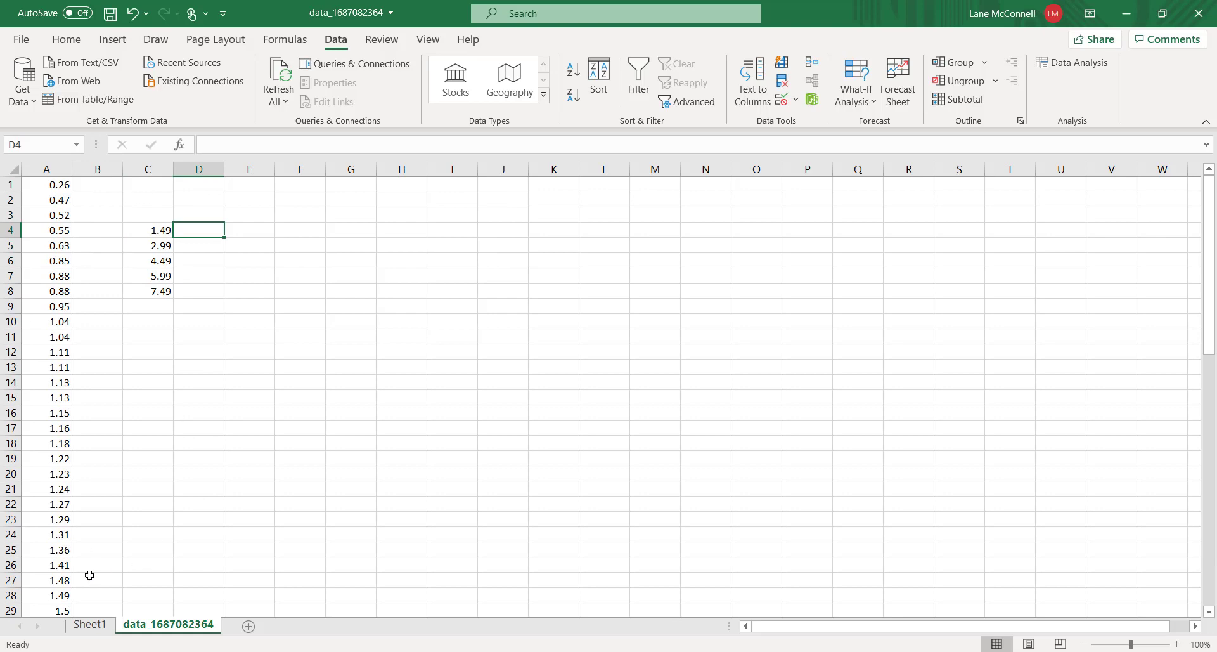
pyautogui.click(91, 625)
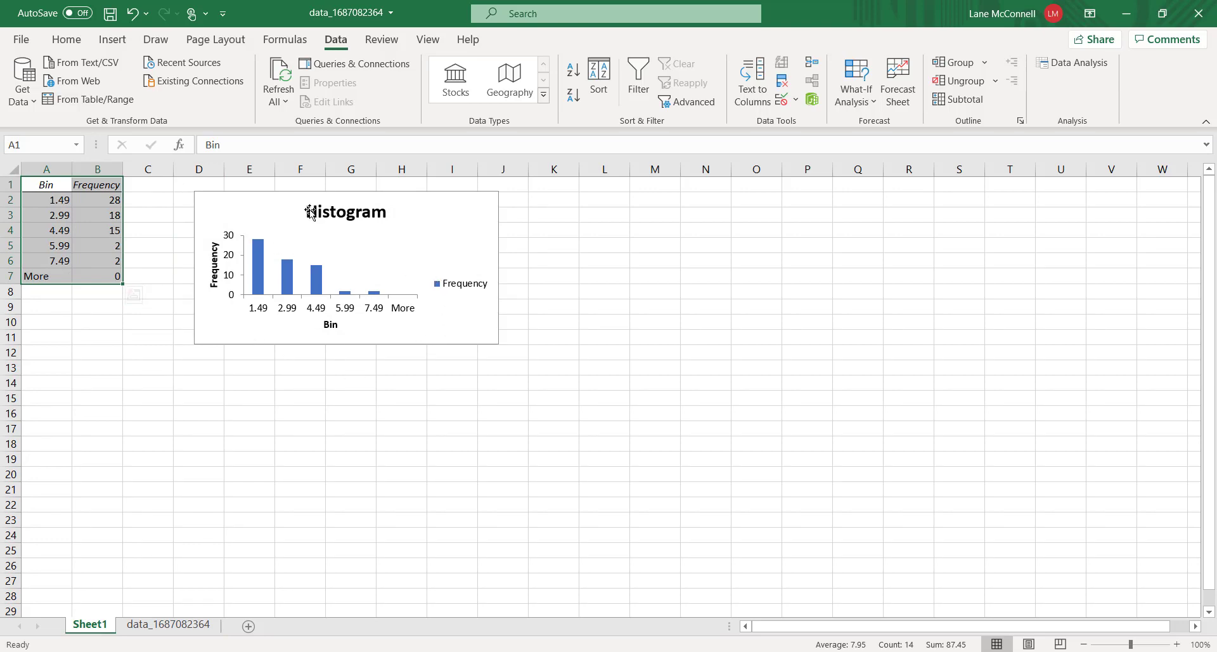
pyautogui.click(32, 275)
pyautogui.moveTo(147, 277); pyautogui.dragTo(51, 276)
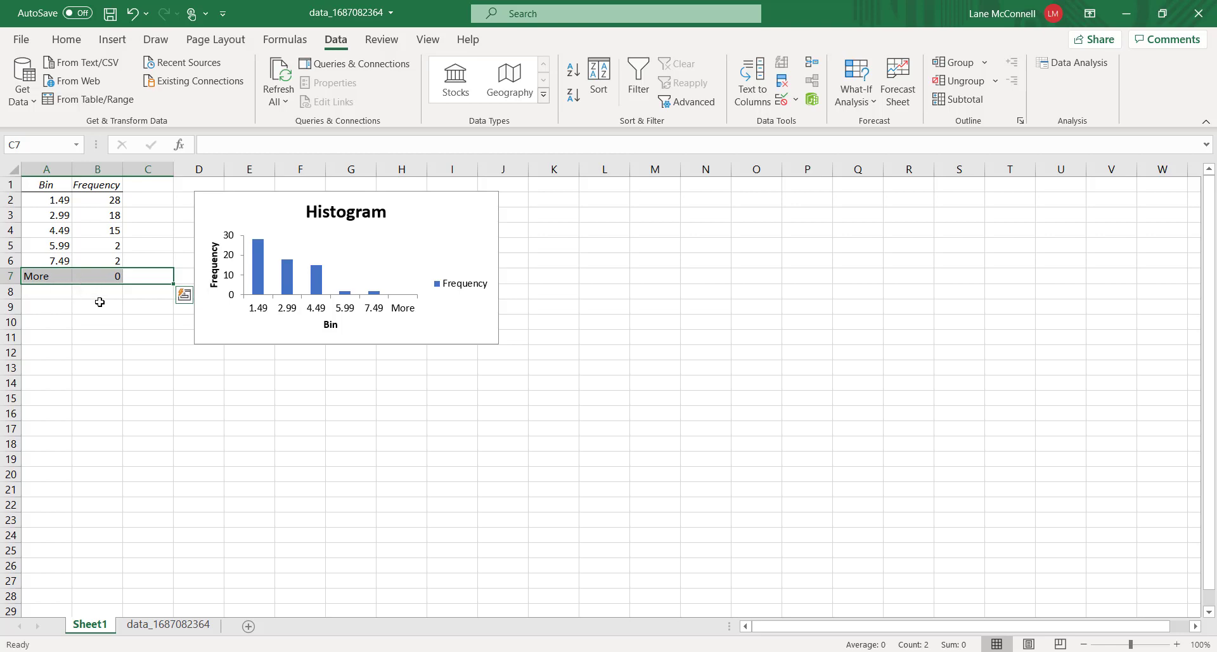
pyautogui.press('Delete')
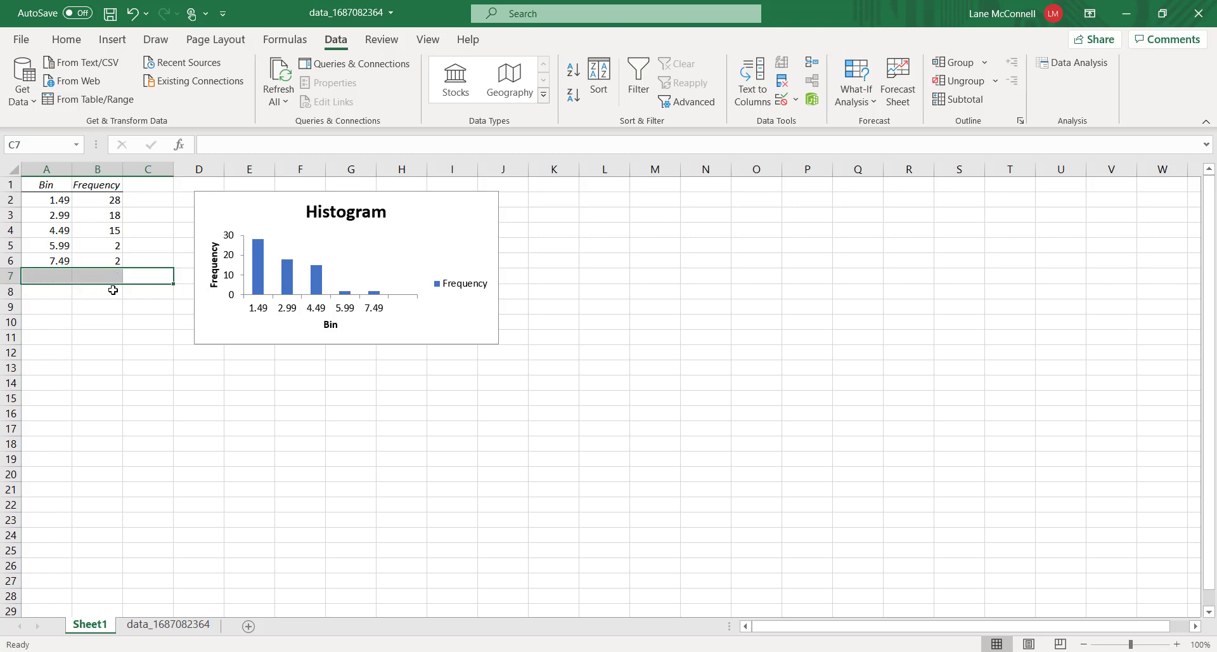
pyautogui.click(114, 295)
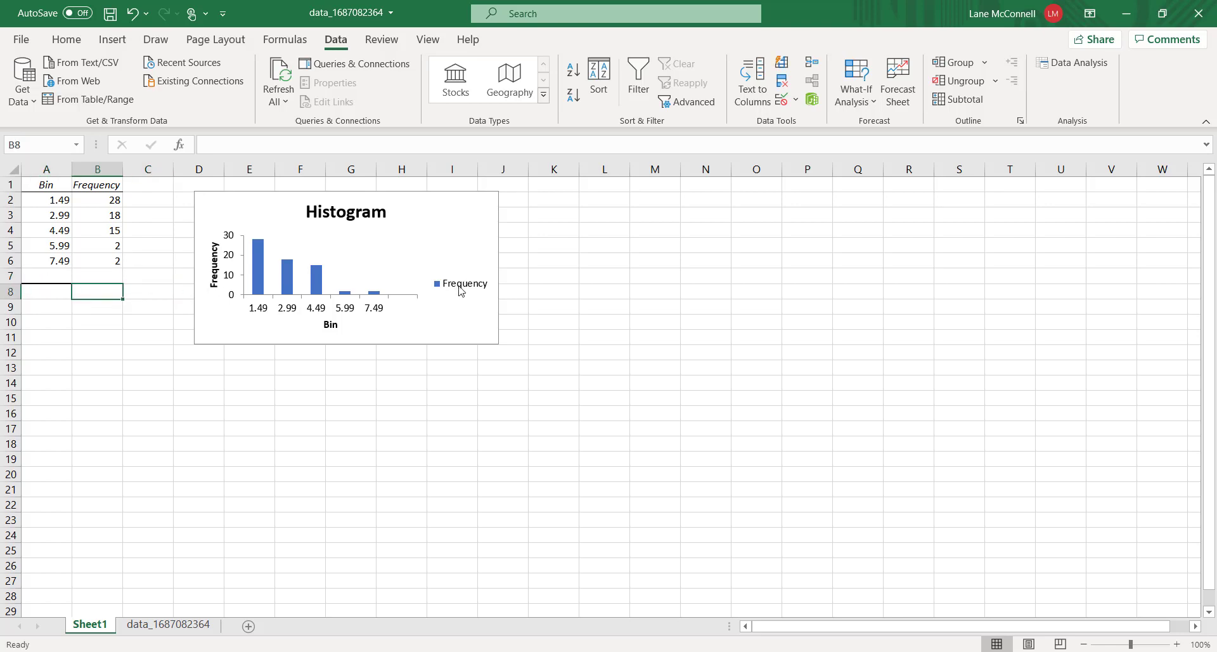
# Remove the legend from the histogram chart
pyautogui.click(461, 289)
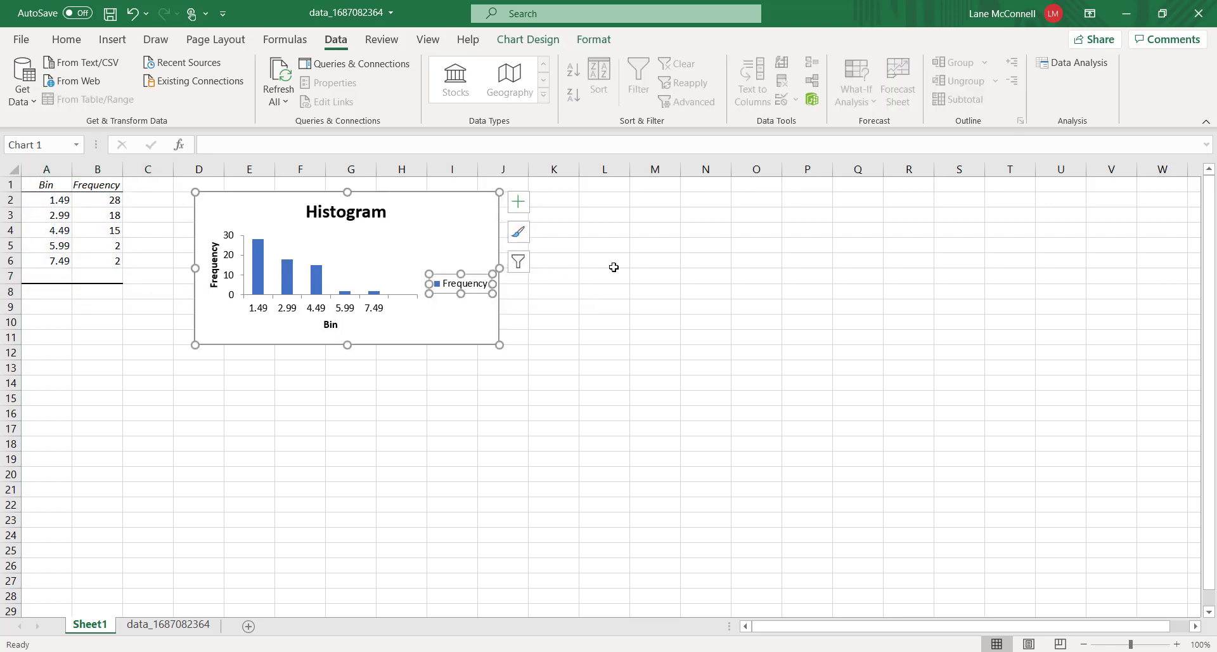
pyautogui.press('Delete')
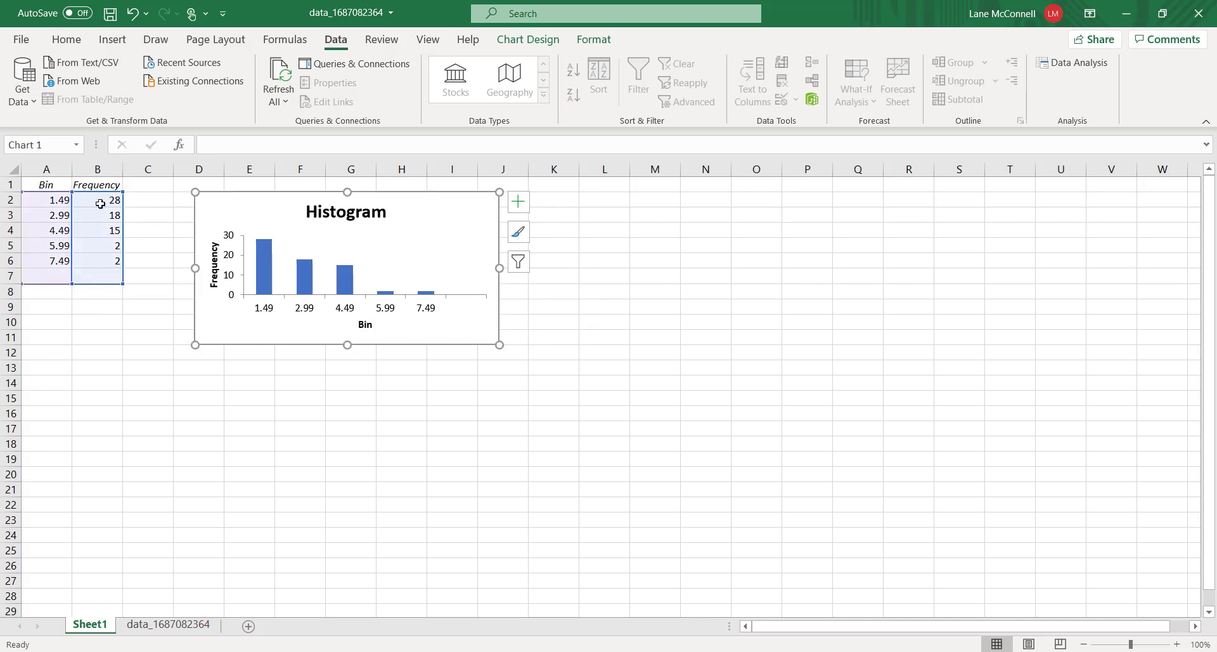
pyautogui.click(146, 203)
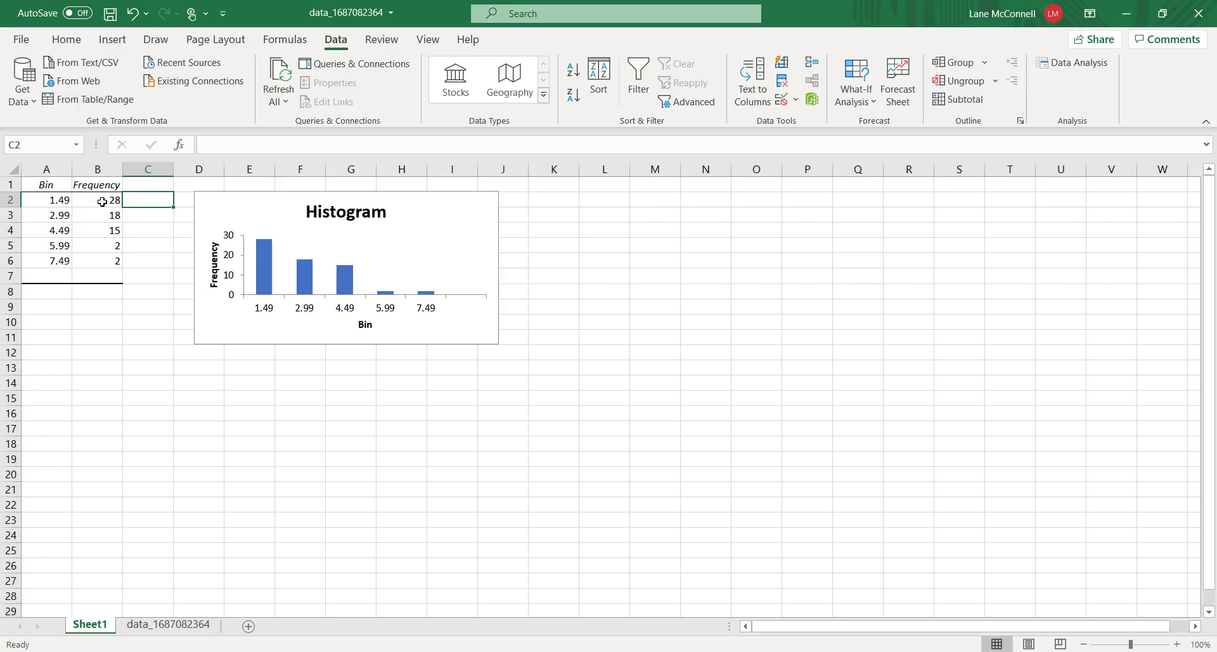
# Select the sorted values in column A of the data sheet up to the first bin limit to compare with the histogram frequencies
pyautogui.click(175, 625)
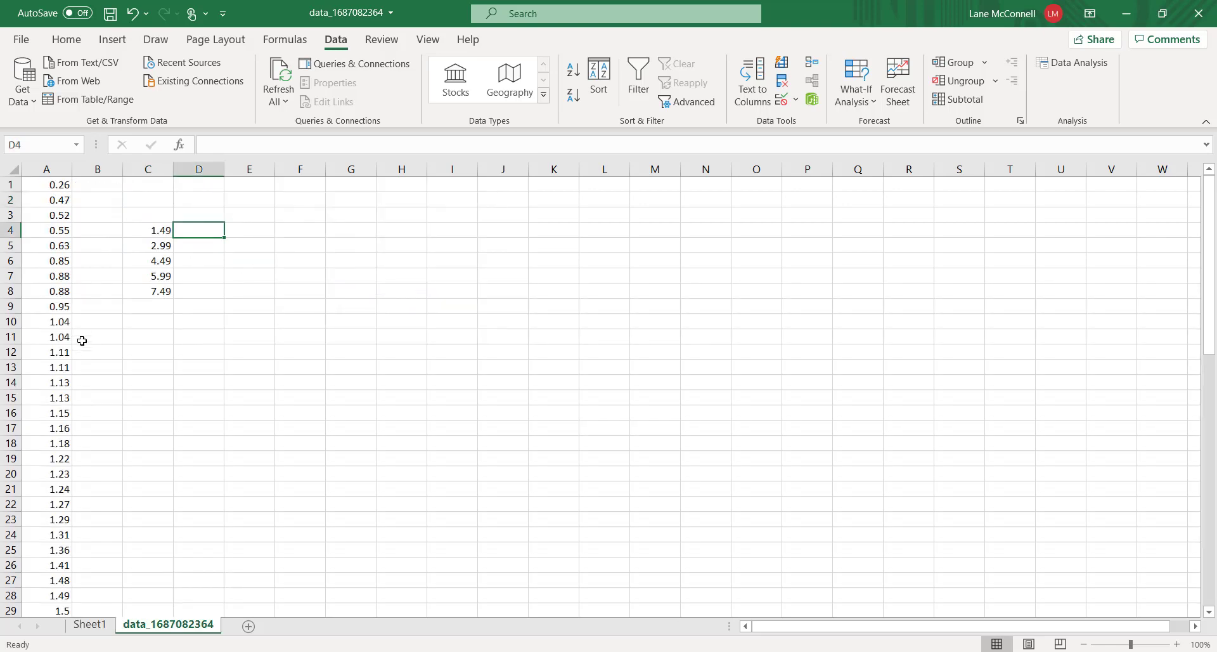
pyautogui.scroll(-15, 78, 338)
pyautogui.scroll(15, 70, 342)
pyautogui.moveTo(38, 185); pyautogui.dragTo(57, 596)
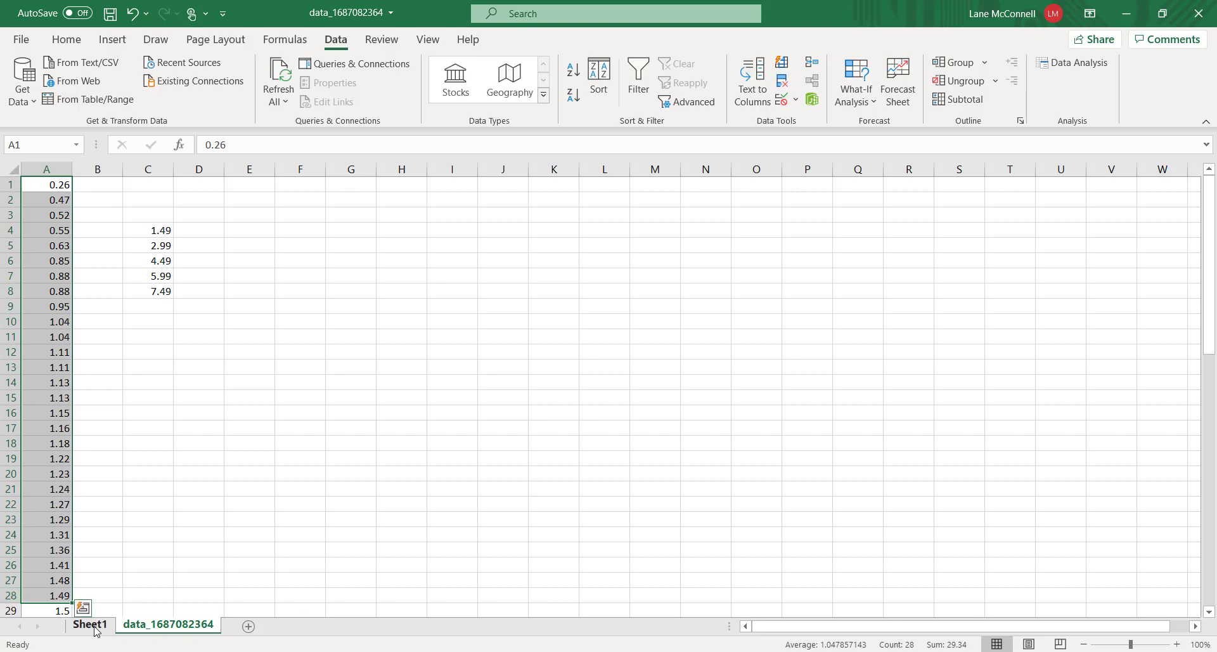
pyautogui.click(90, 624)
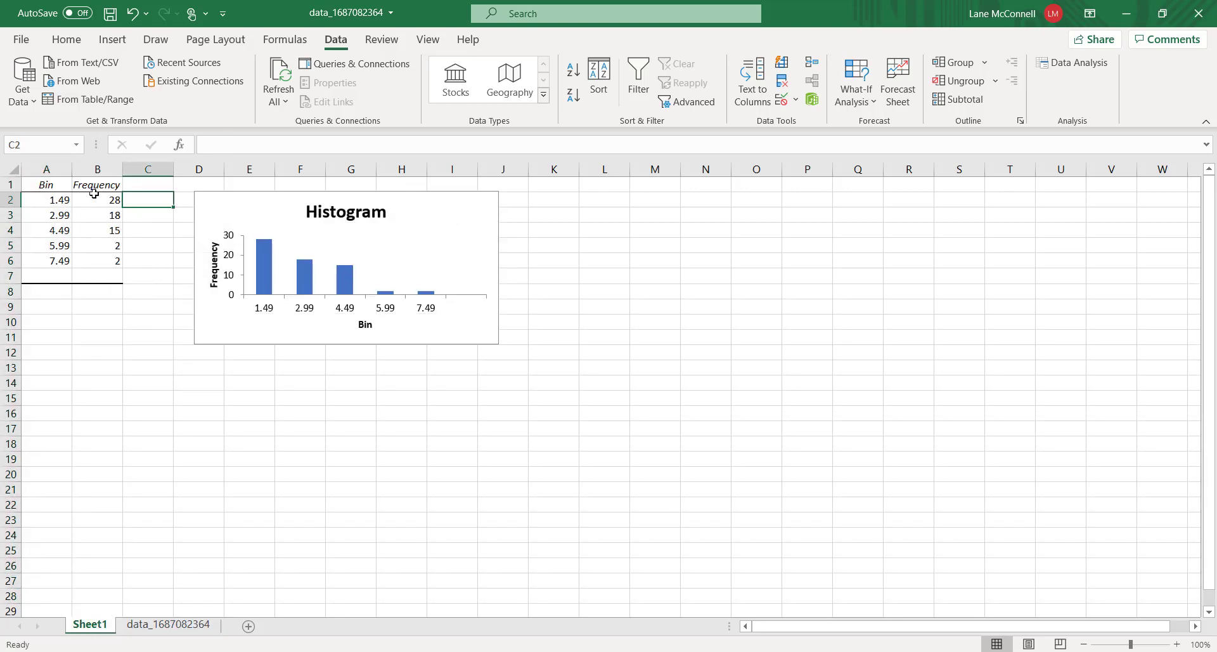